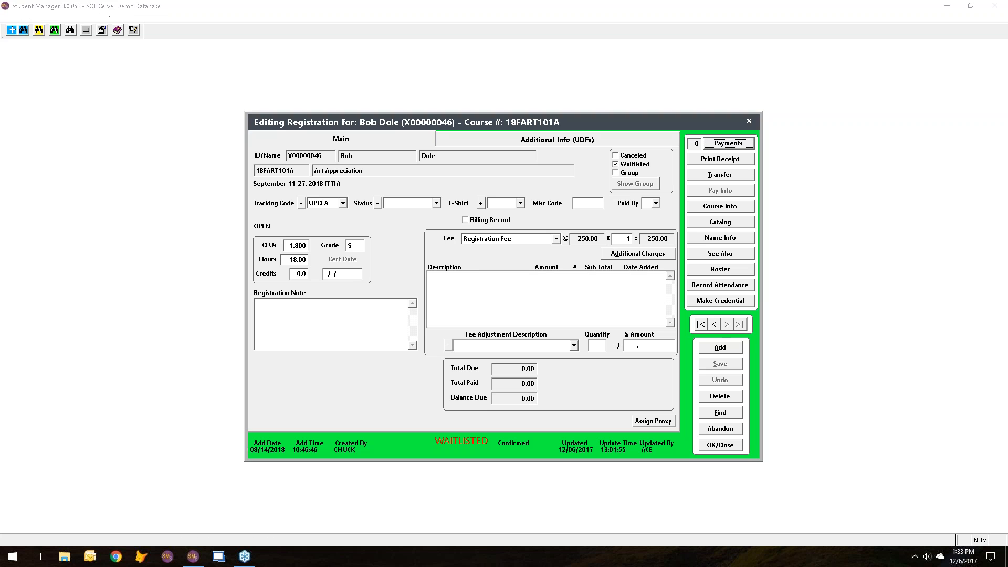
# Try to un-waitlist the Art Appreciation registration by starting a payment on it, and abandon the payment entry.
pyautogui.click(727, 144)
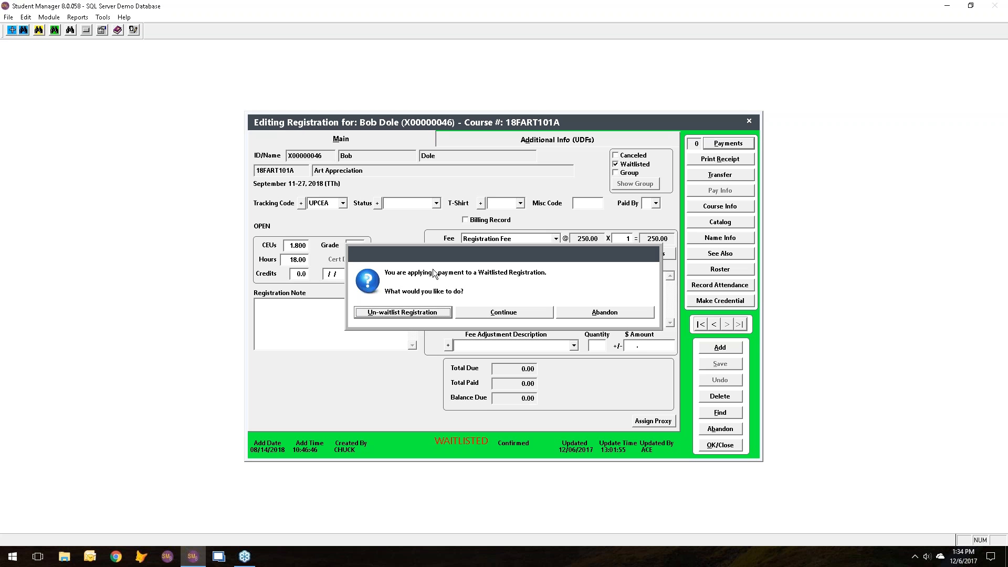
pyautogui.click(412, 310)
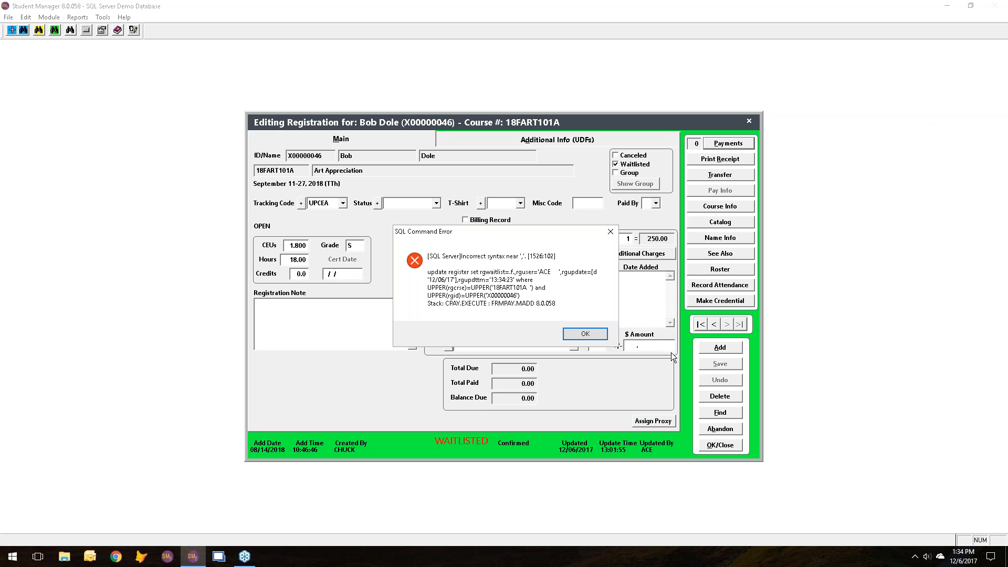
pyautogui.click(582, 333)
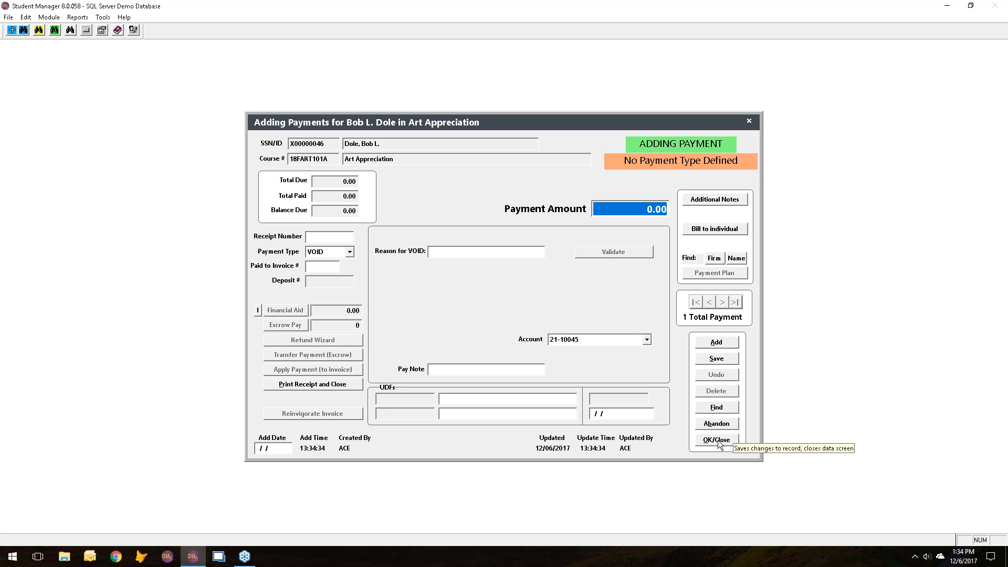
pyautogui.click(722, 423)
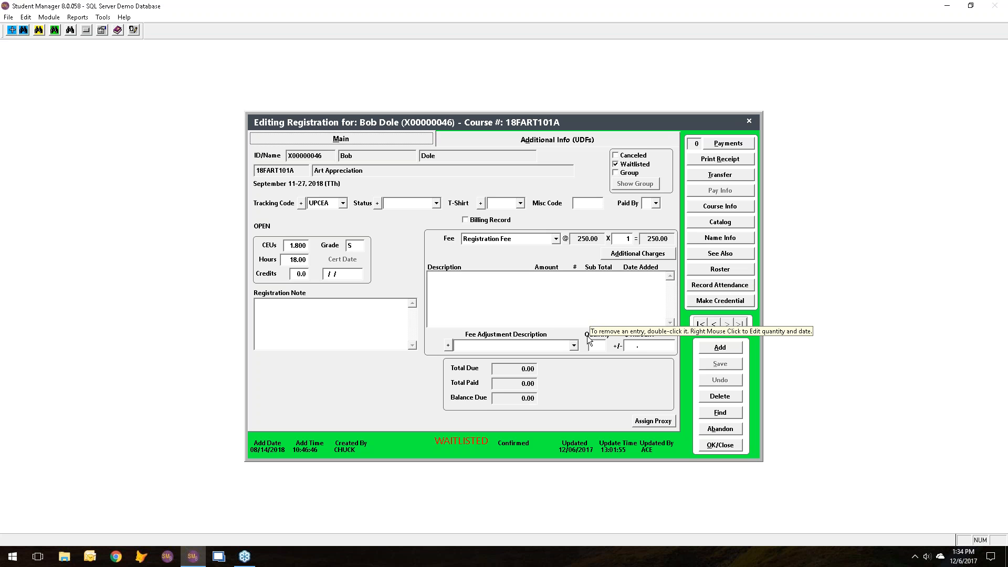
# Browse to the neighbouring registration and back, and close the registration record and the name search.
pyautogui.click(712, 324)
pyautogui.click(727, 324)
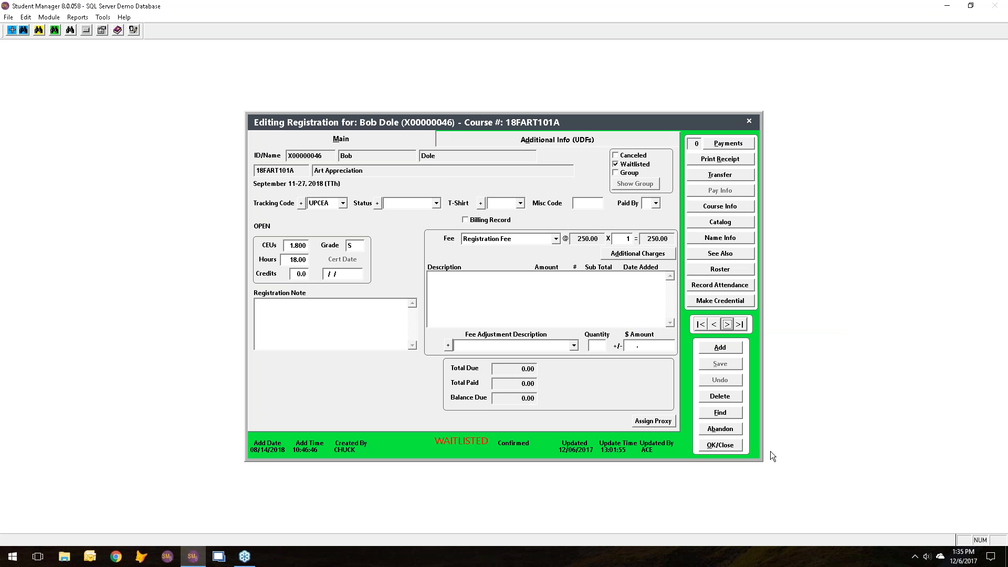
pyautogui.click(719, 445)
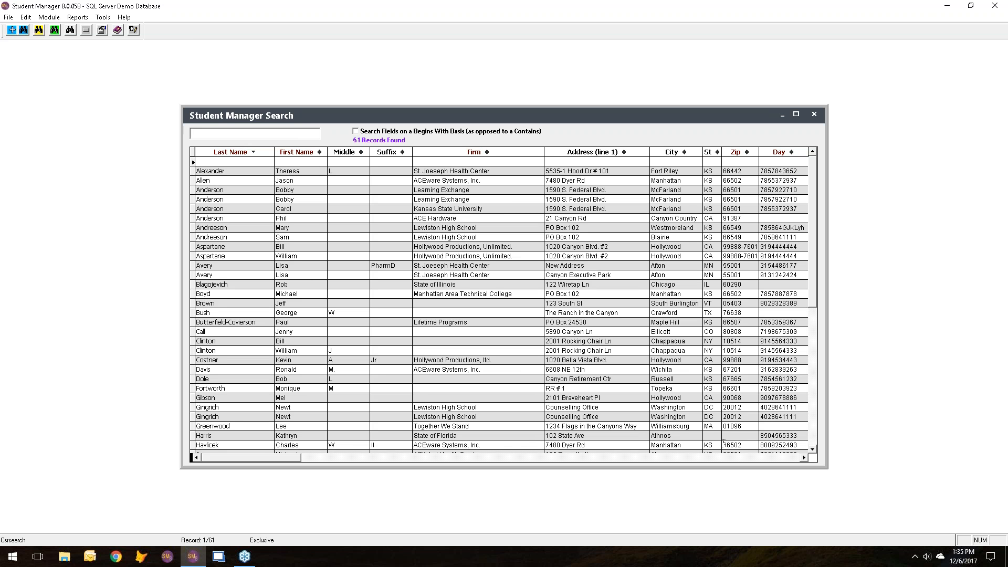
pyautogui.press('Escape')
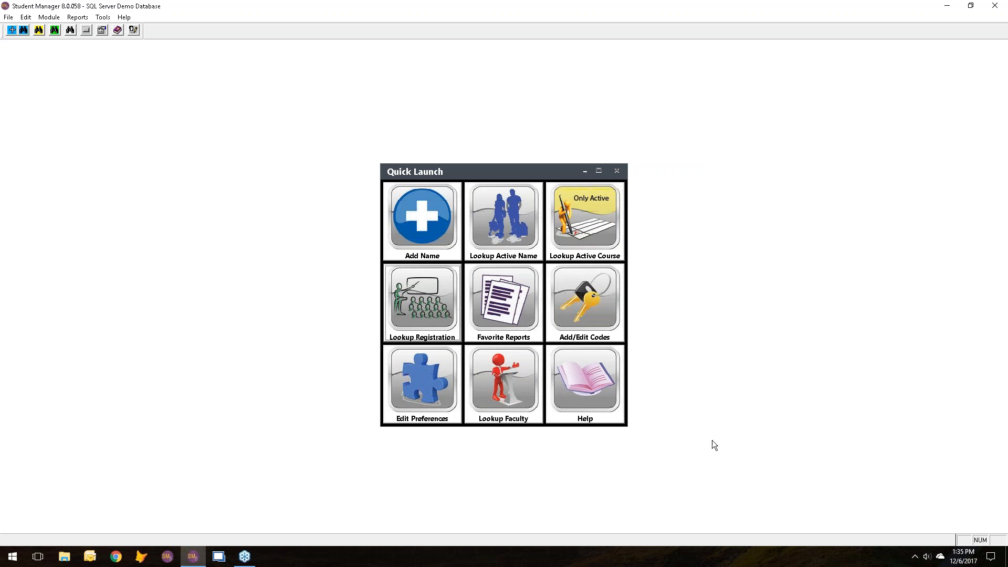
# Look up active course 18SACE102B, view its instructor details, and close the course record.
pyautogui.click(551, 223)
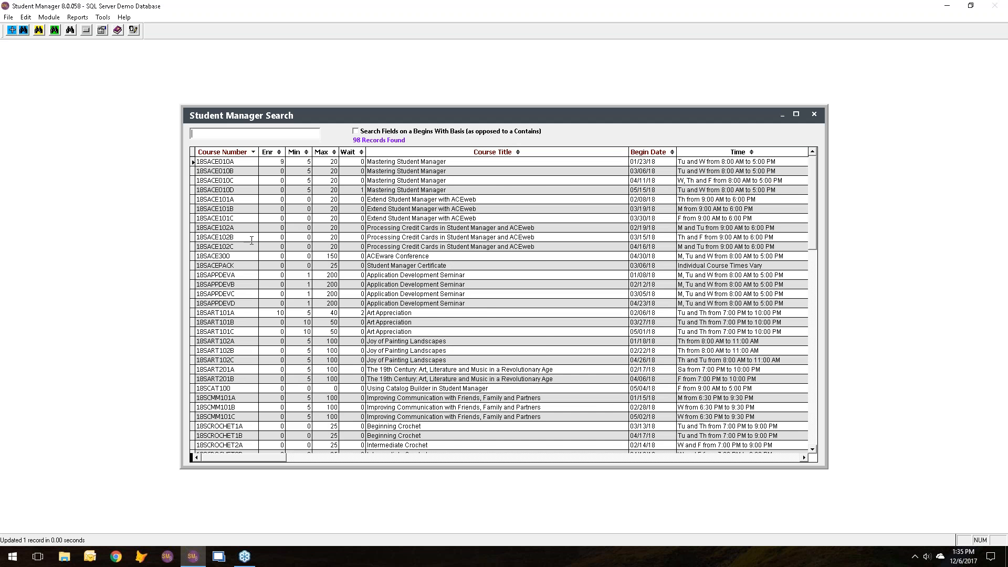
pyautogui.doubleClick(228, 237)
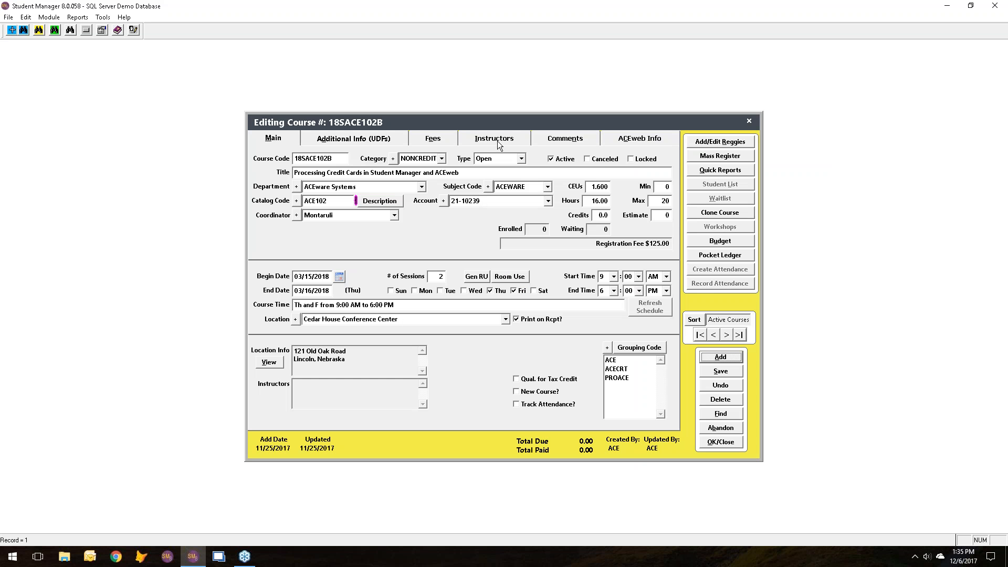
pyautogui.click(497, 140)
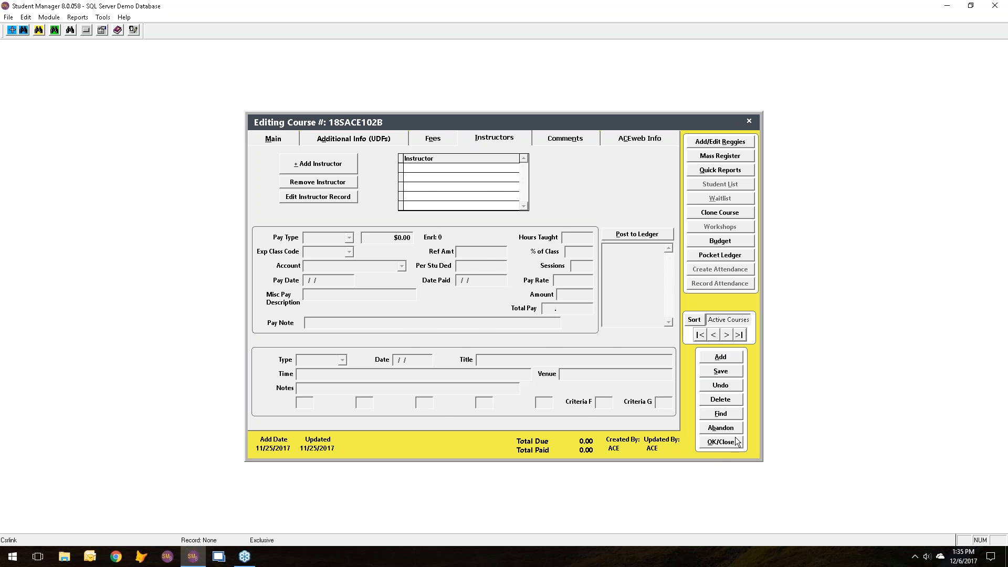
pyautogui.click(715, 443)
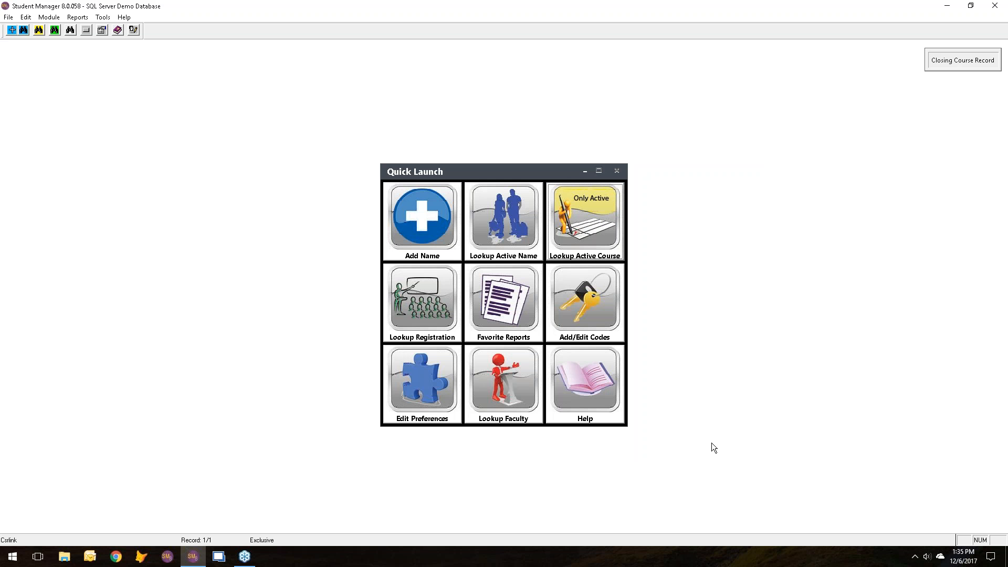
# Review the CashBox report's options for report type, users and payment types, and cancel the report.
pyautogui.click(78, 17)
pyautogui.moveTo(83, 31)
pyautogui.click(205, 29)
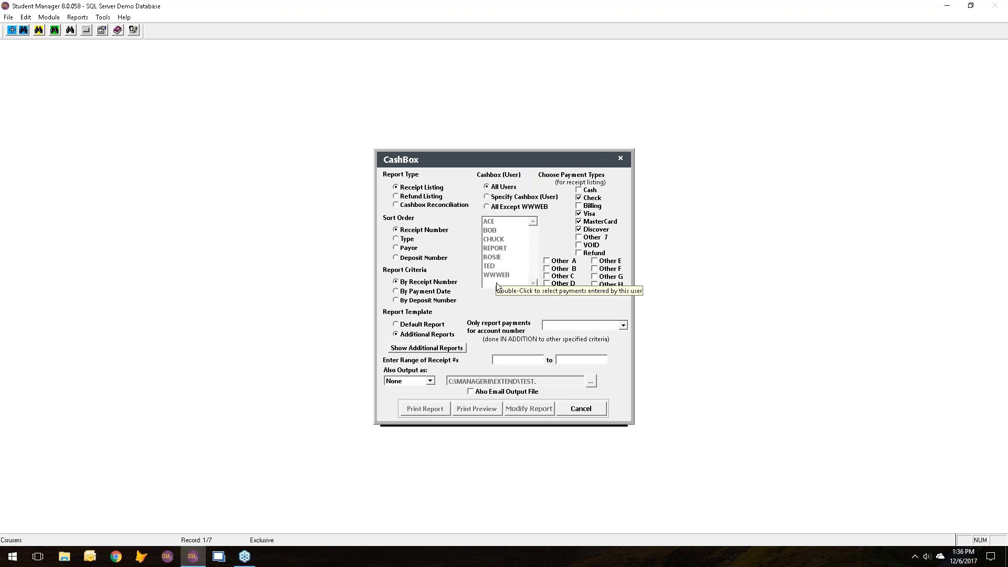
pyautogui.click(572, 408)
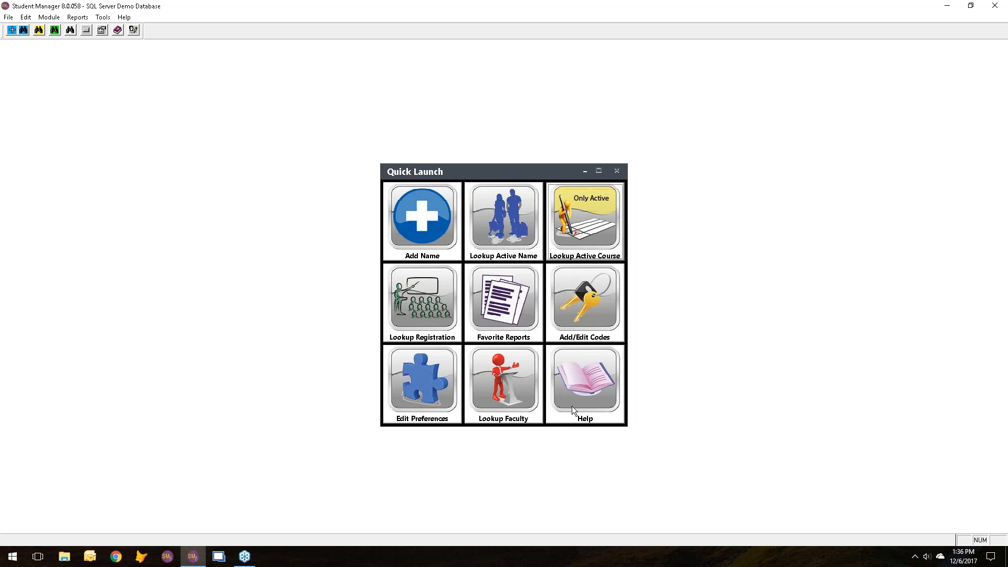
# Run the Pack/Reindex database procedure with every listed index deselected.
pyautogui.click(101, 18)
pyautogui.moveTo(111, 41)
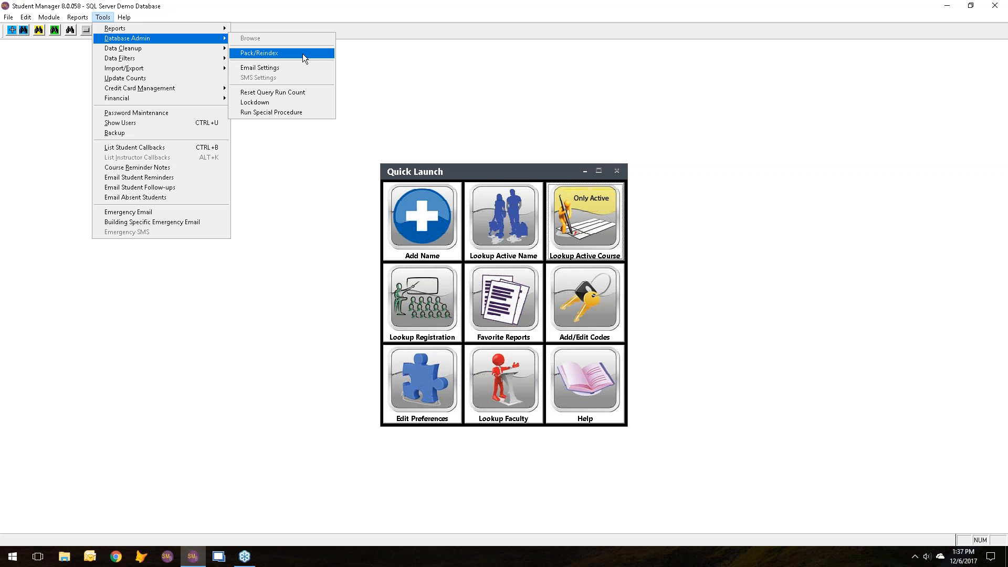
pyautogui.click(302, 53)
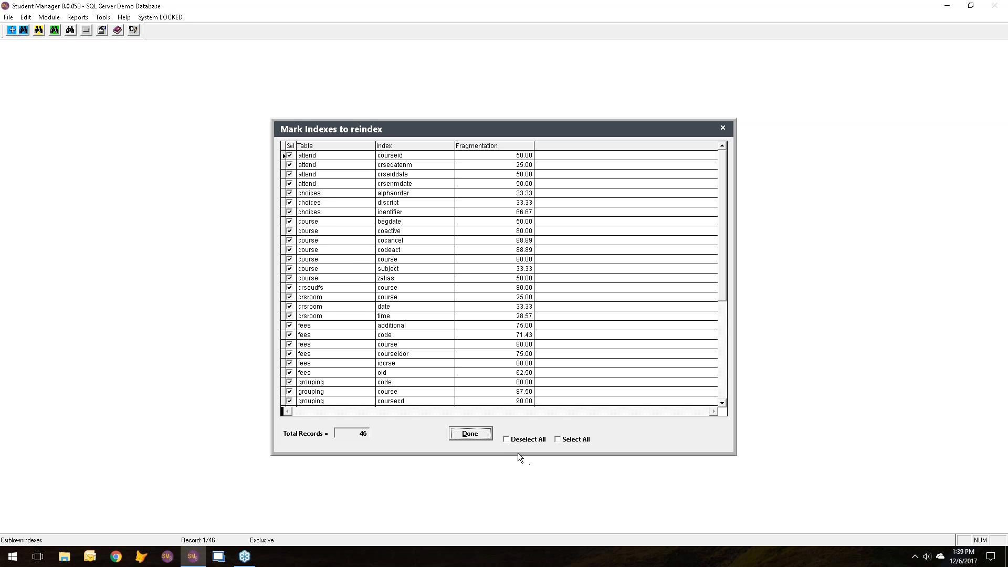
pyautogui.click(506, 438)
pyautogui.click(477, 435)
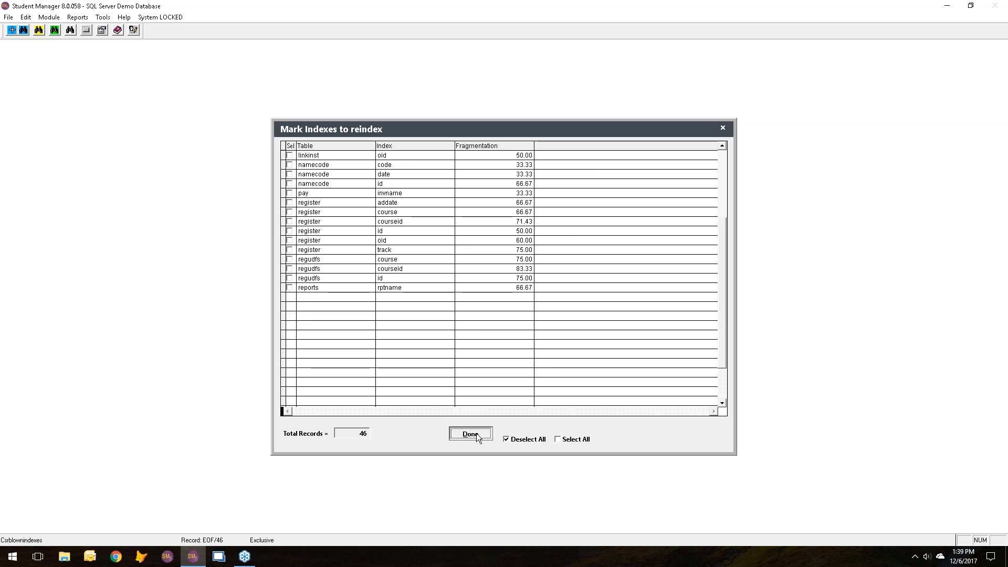
# Look up the active courses, sort the list by begin date, and close the search.
pyautogui.click(570, 228)
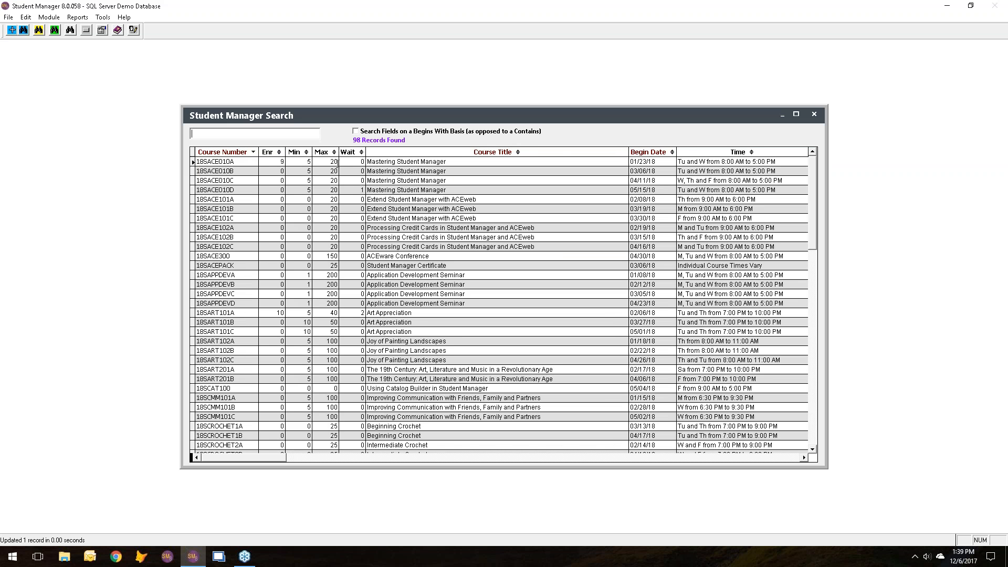
pyautogui.click(672, 153)
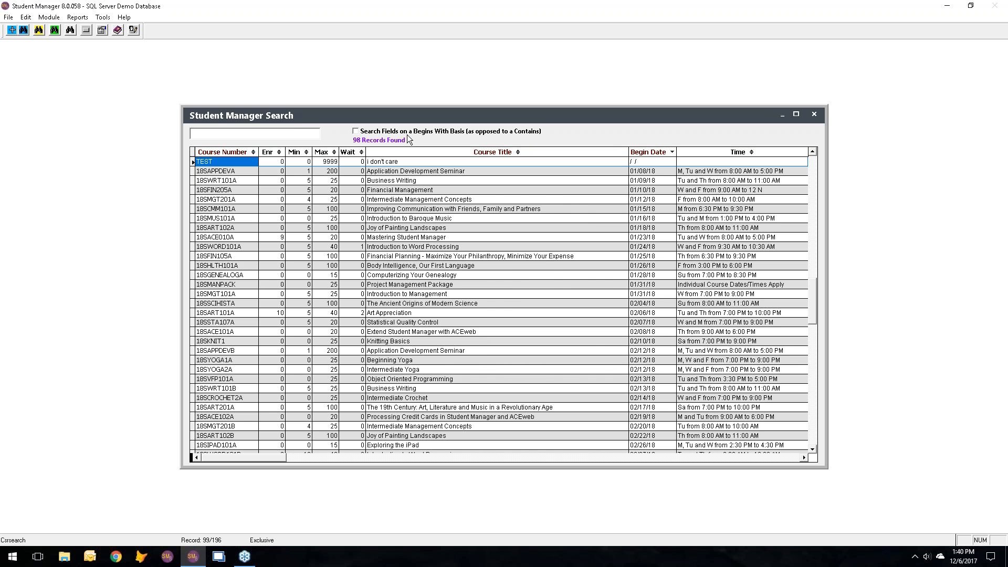
pyautogui.press('Escape')
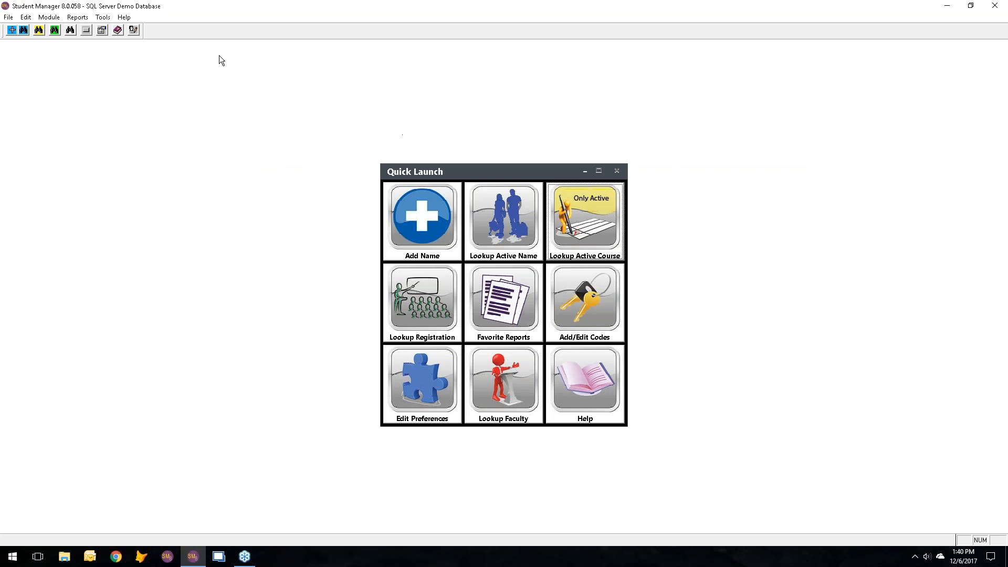
# Run Pack/Reindex with all listed fragmented indexes left marked for reindexing.
pyautogui.click(103, 18)
pyautogui.moveTo(126, 39)
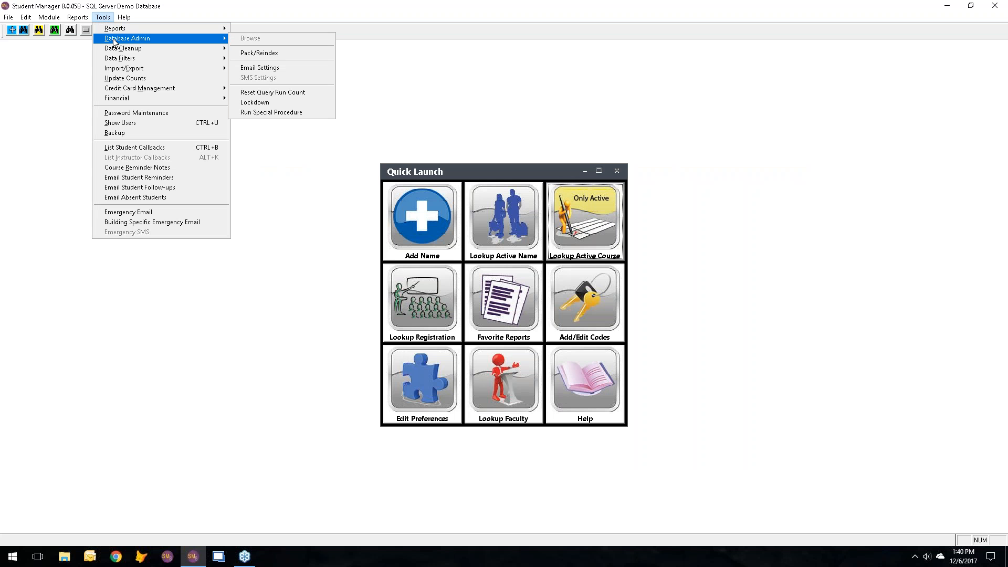
pyautogui.click(281, 56)
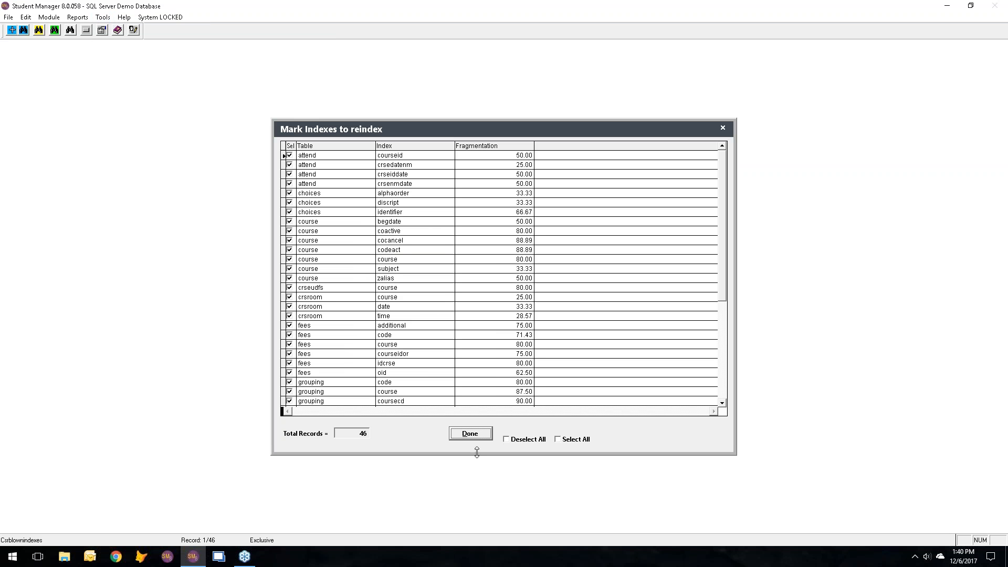
pyautogui.click(465, 436)
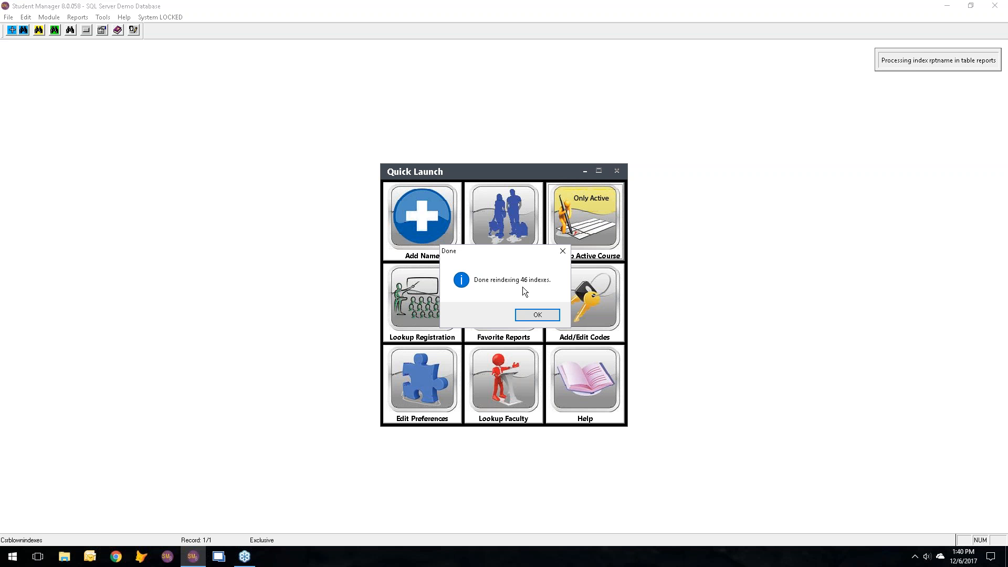
pyautogui.click(533, 313)
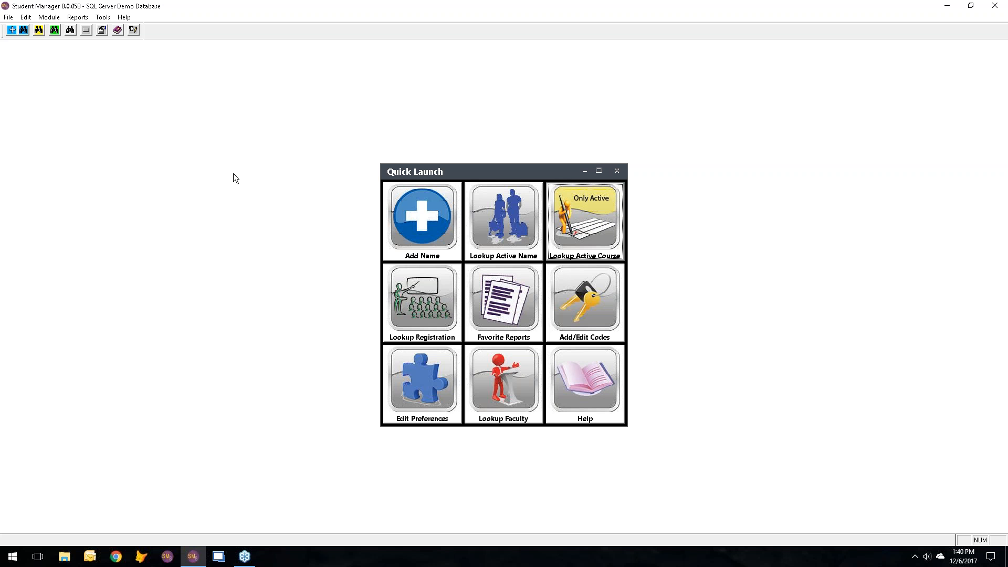
# Run Pack/Reindex again to check whether any indexes still need reindexing.
pyautogui.click(103, 16)
pyautogui.moveTo(115, 43)
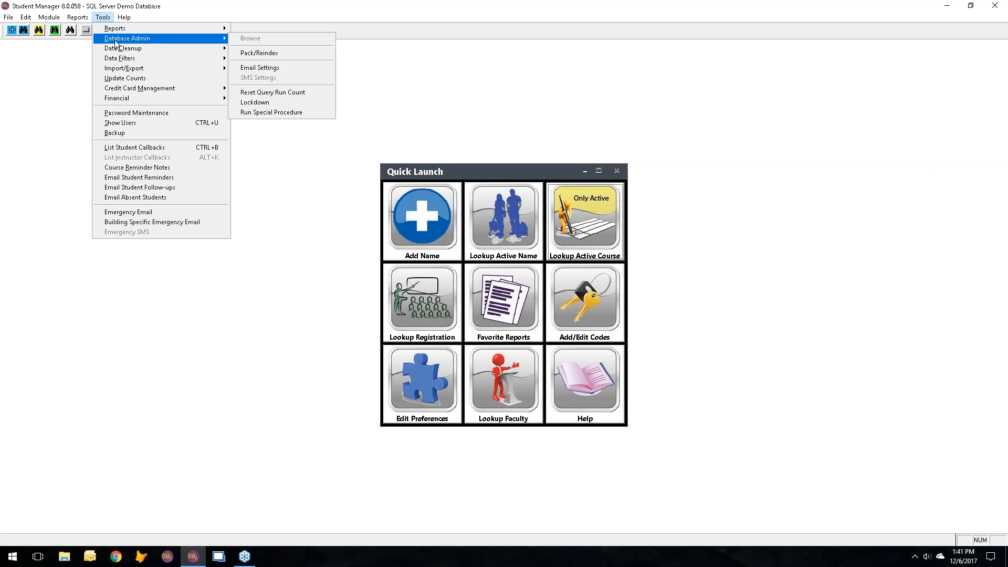
pyautogui.click(264, 60)
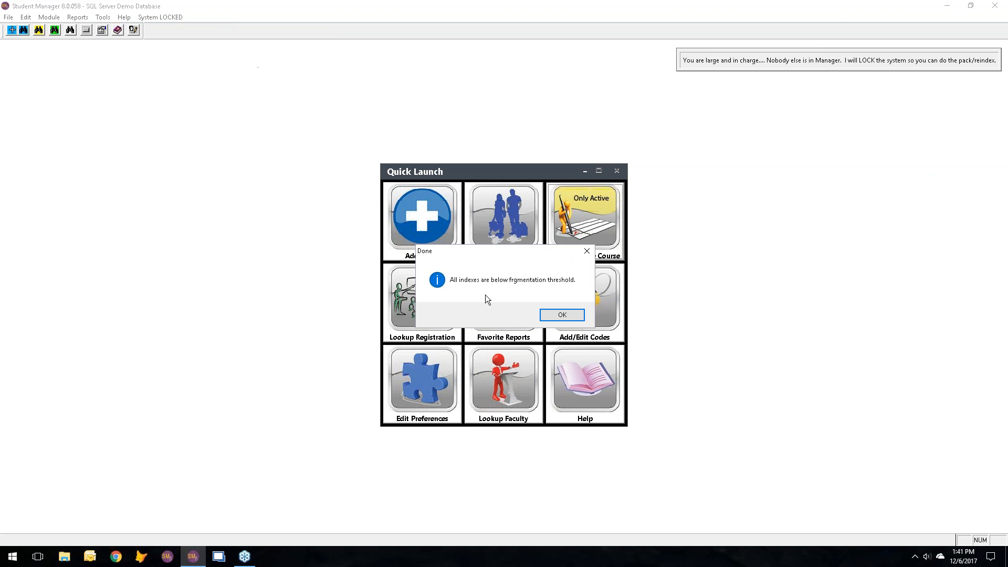
pyautogui.click(562, 315)
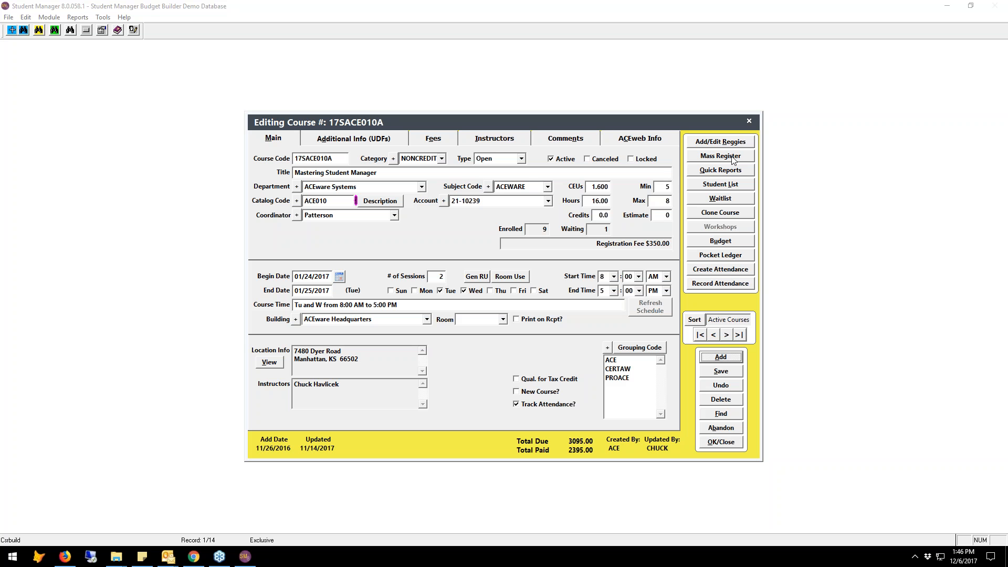
# View the student list of course 17SACE010A, and run its Nametags and Certificates quick reports with Show Preview and Modify Report enabled.
pyautogui.click(734, 188)
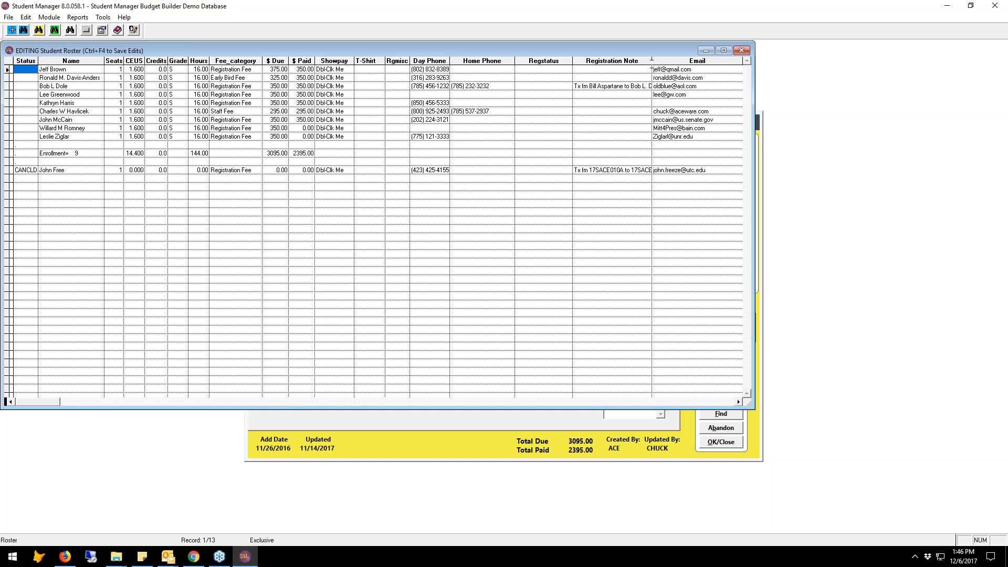
pyautogui.click(741, 51)
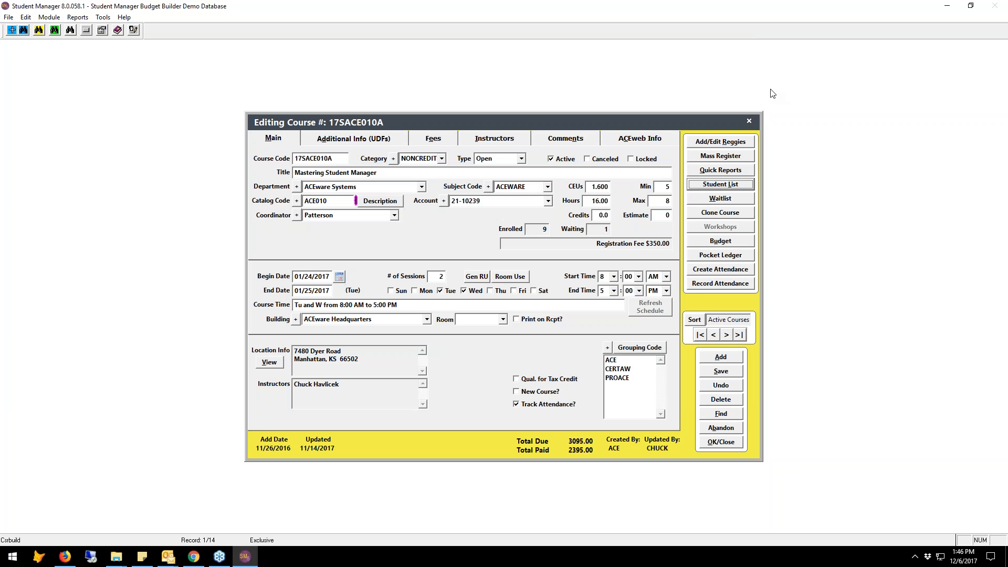
pyautogui.click(723, 172)
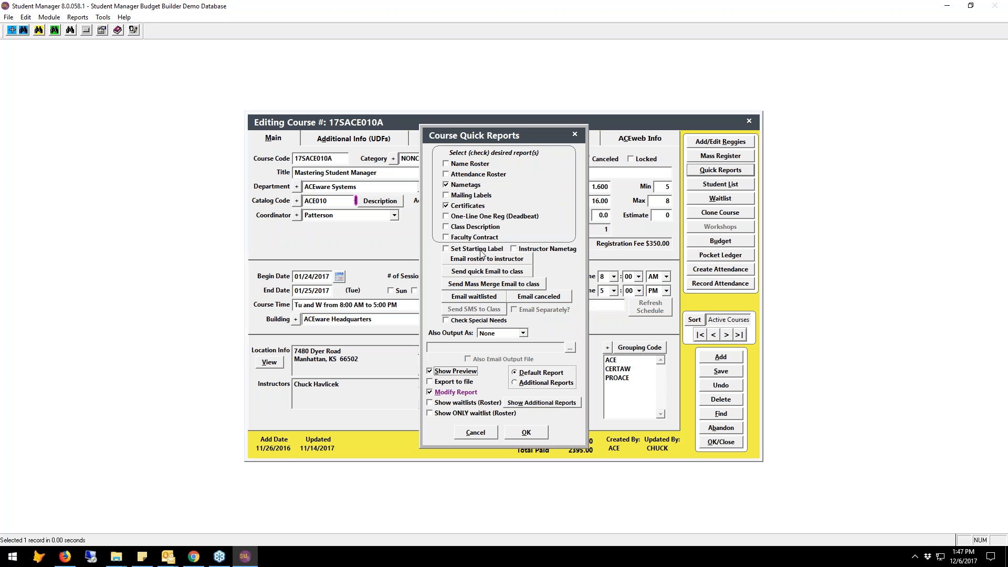
pyautogui.click(527, 432)
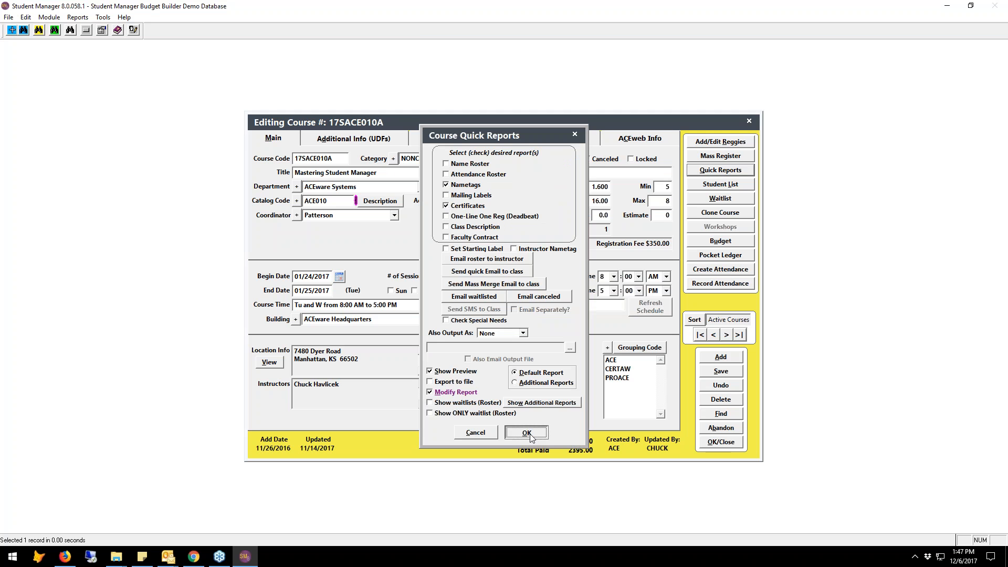
pyautogui.press('Return')
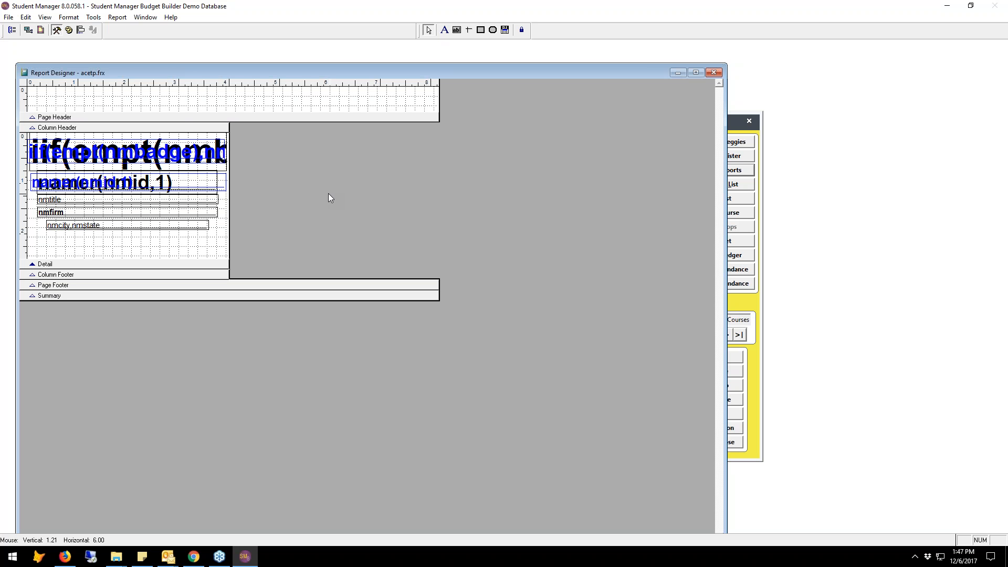
# Move the blue badge-name field into the Page Header band and review the Print When expression of the black badge-name field underneath.
pyautogui.click(168, 155)
pyautogui.moveTo(168, 152); pyautogui.dragTo(179, 105)
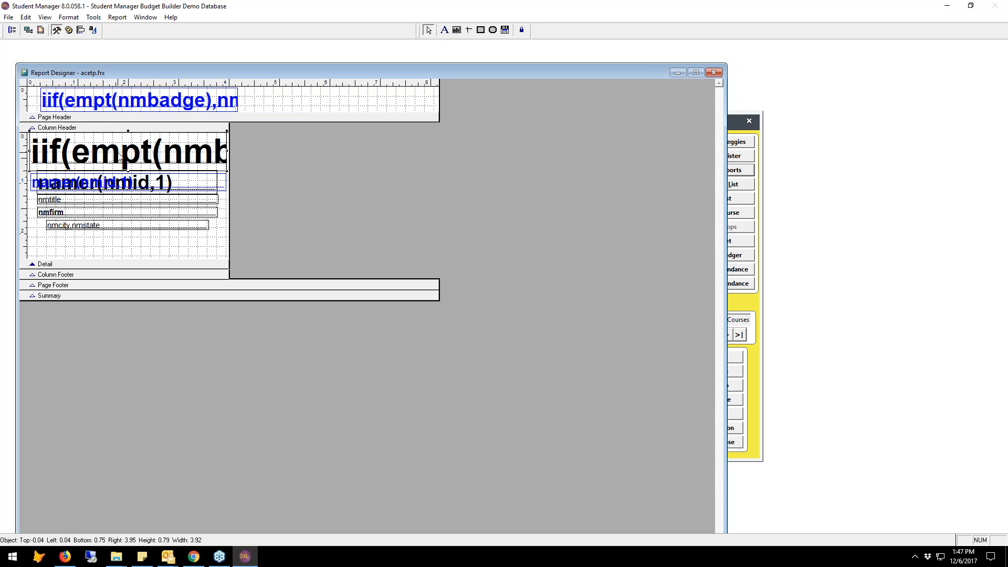
pyautogui.rightClick(117, 154)
pyautogui.click(136, 193)
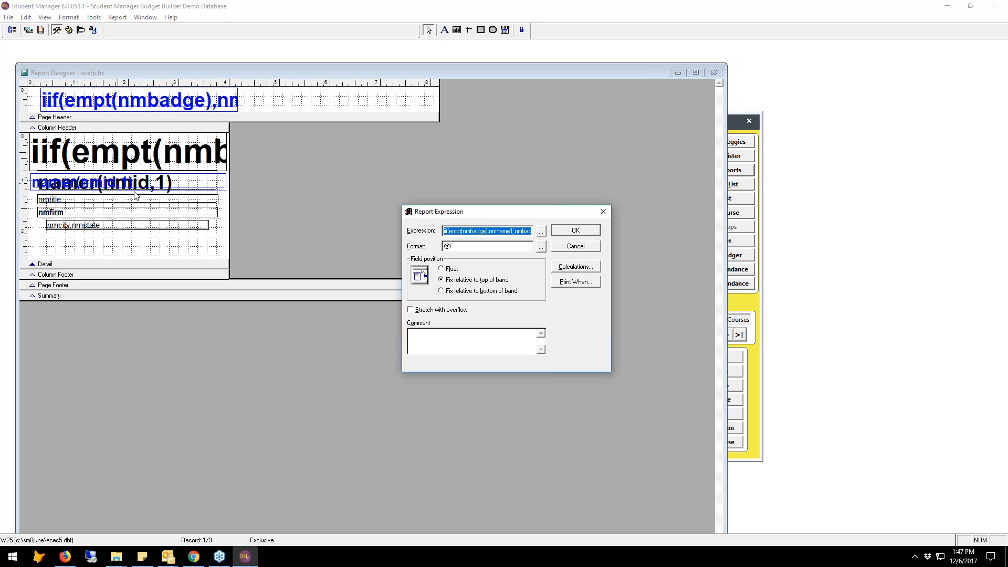
pyautogui.click(581, 286)
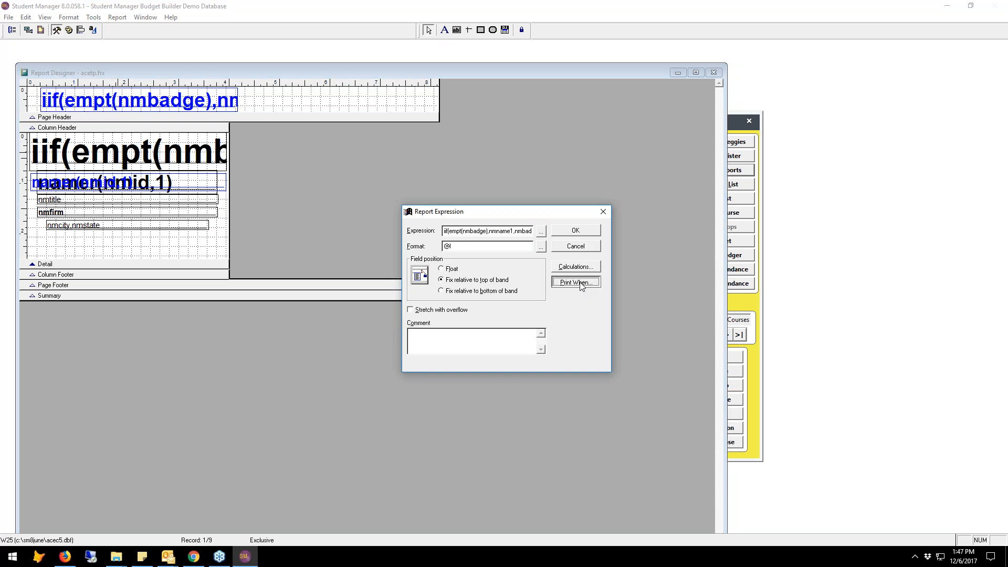
pyautogui.click(580, 284)
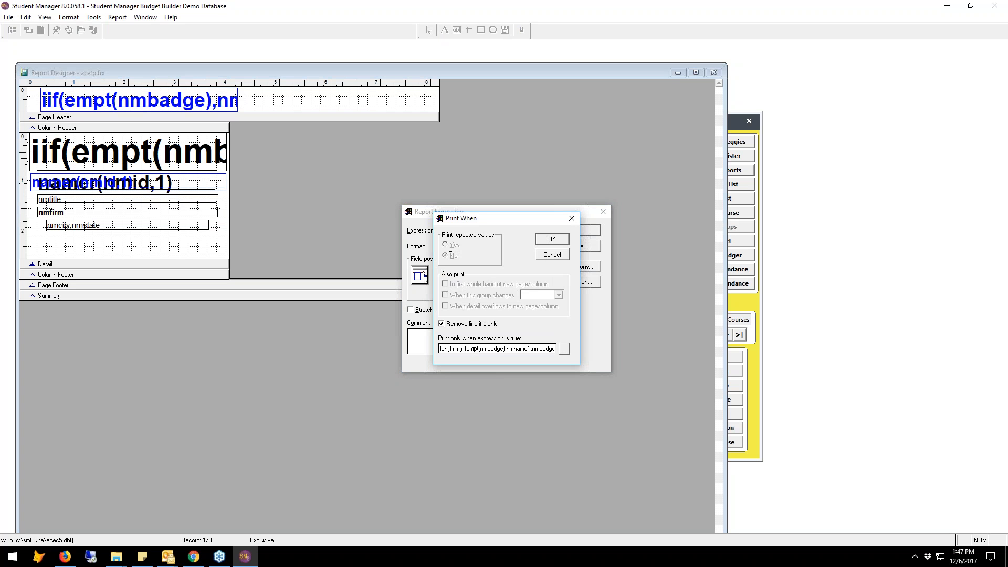
pyautogui.click(564, 349)
pyautogui.moveTo(484, 187); pyautogui.dragTo(353, 174)
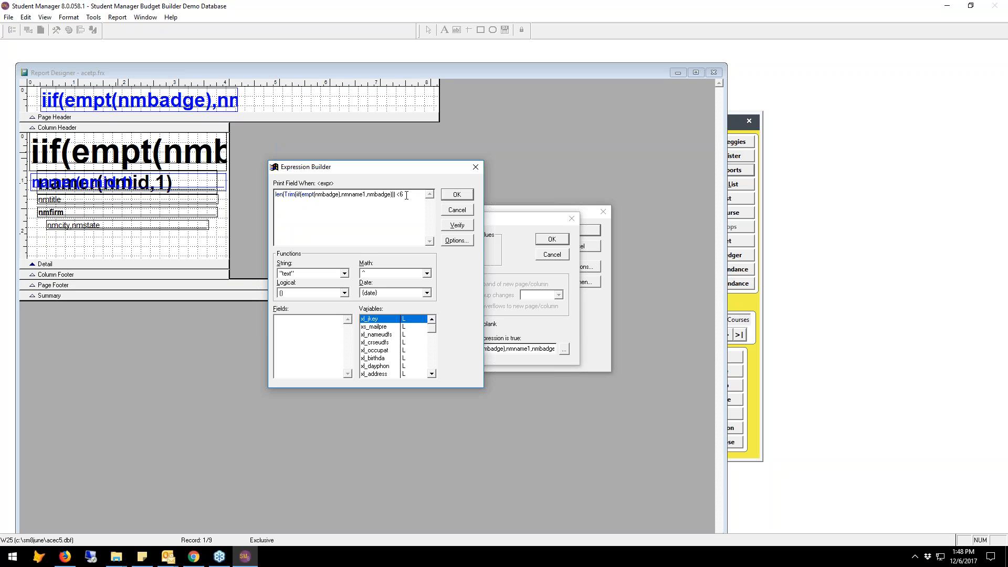
pyautogui.click(458, 195)
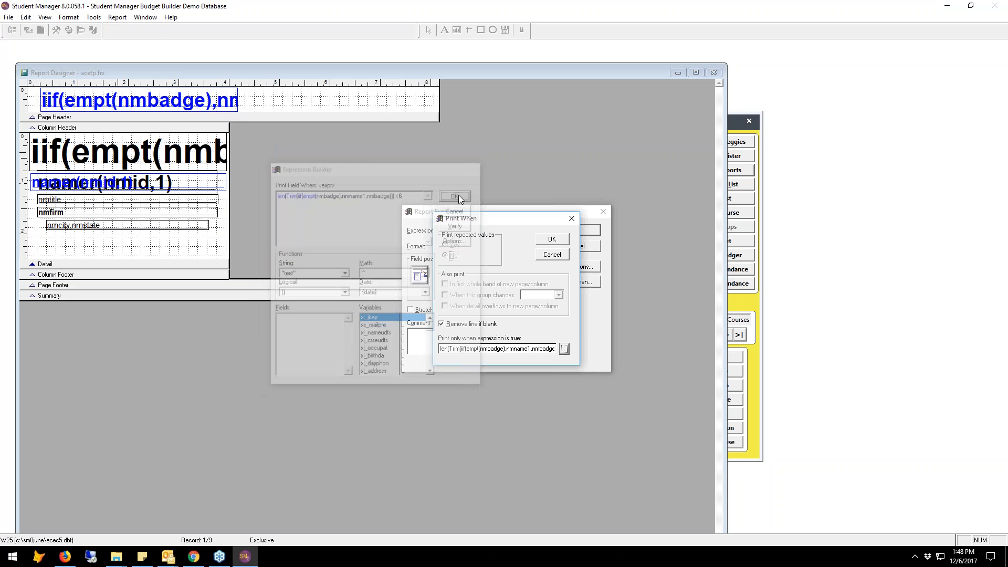
pyautogui.click(552, 240)
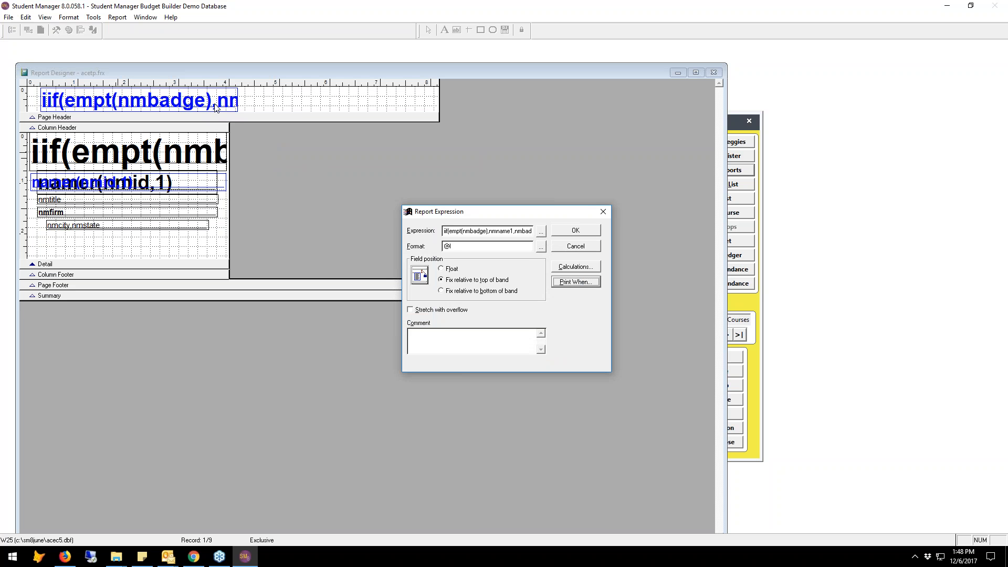
pyautogui.click(587, 231)
# Set the blue badge-name field to print only when the trimmed badge name's length is >=6.
pyautogui.rightClick(228, 104)
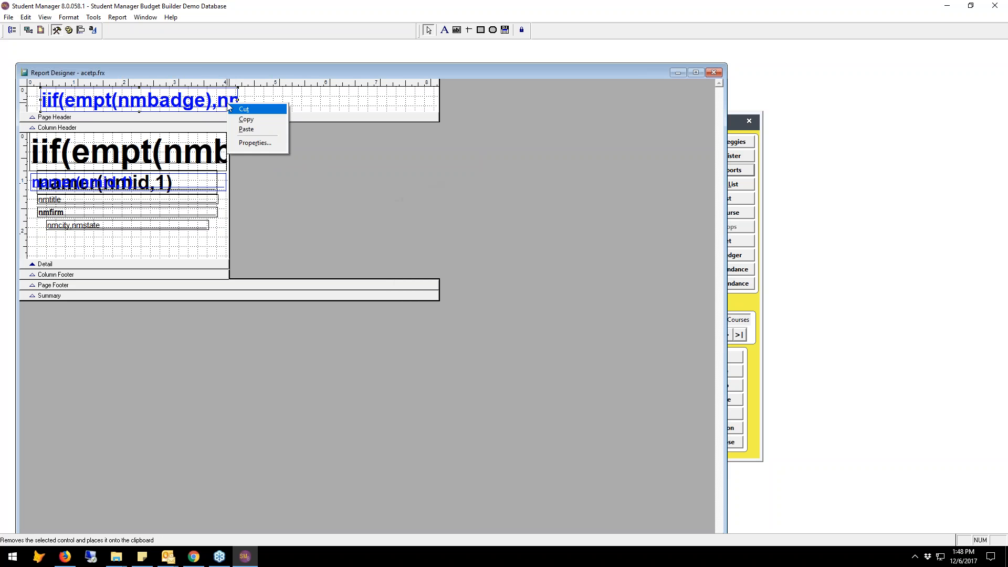
pyautogui.click(254, 143)
pyautogui.click(566, 283)
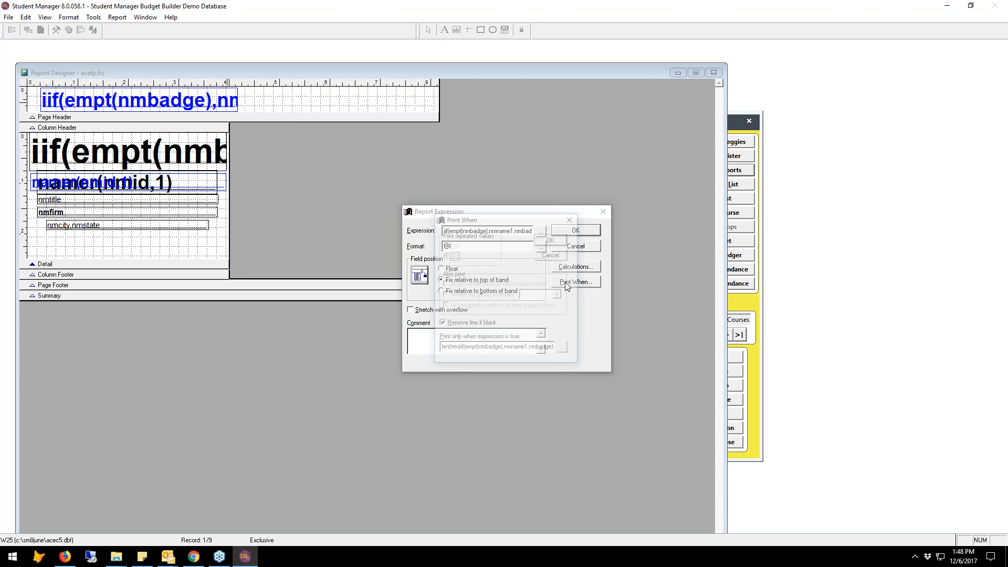
pyautogui.click(562, 344)
pyautogui.click(534, 208)
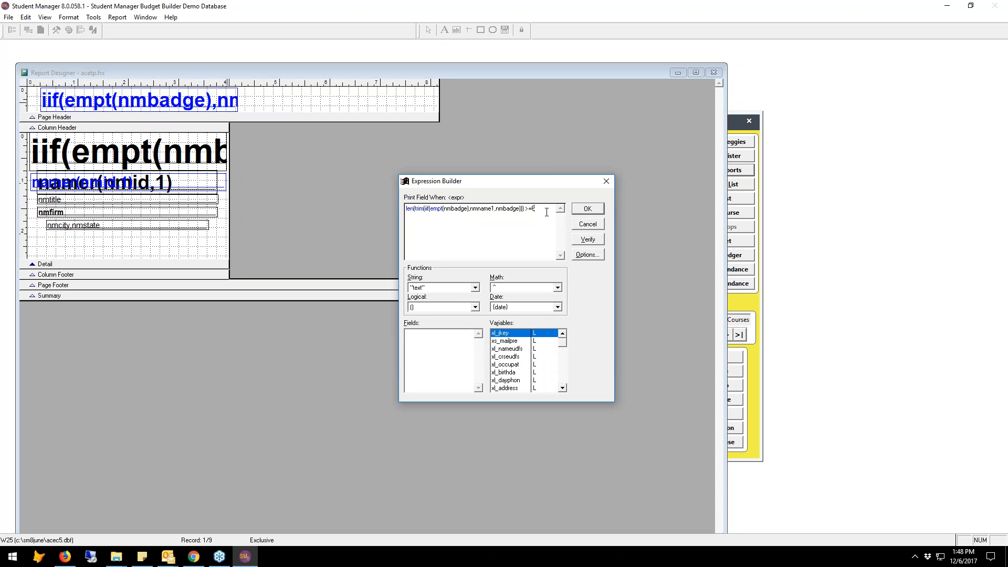
pyautogui.write('6')
pyautogui.click(587, 209)
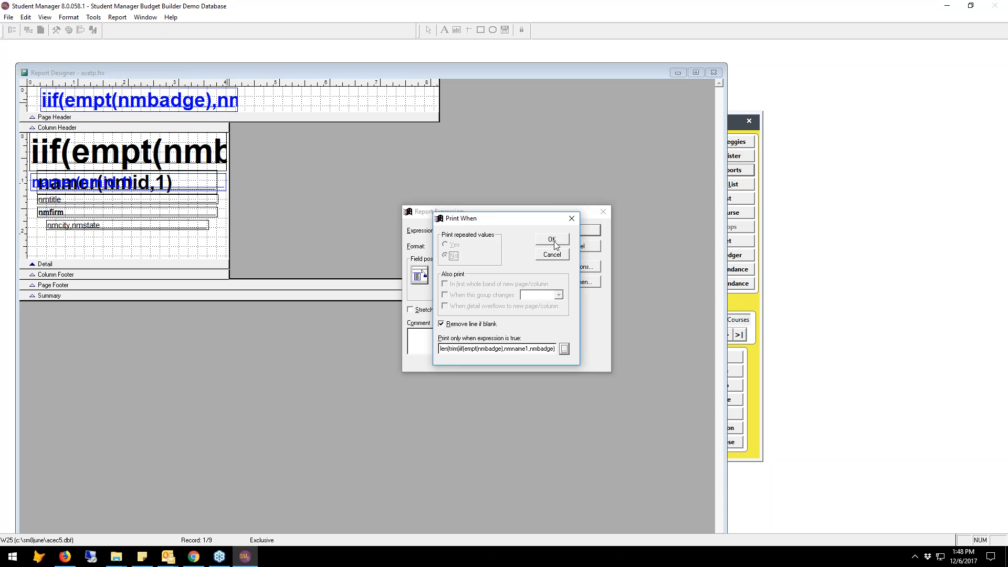
pyautogui.click(552, 240)
pyautogui.click(578, 233)
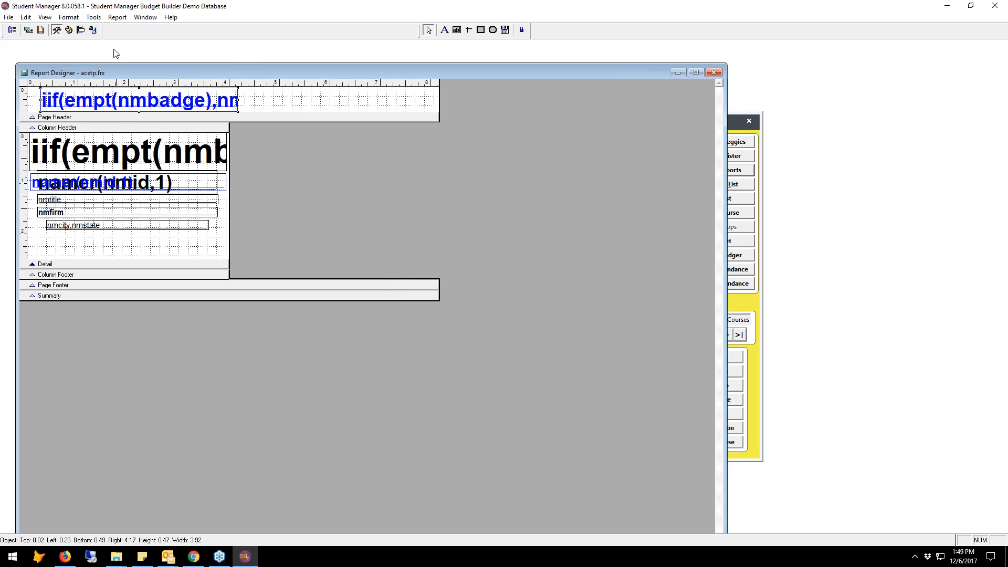
# Check the font settings of the blue and black badge-name fields, and move the blue field back over the black one in the Detail band.
pyautogui.click(93, 30)
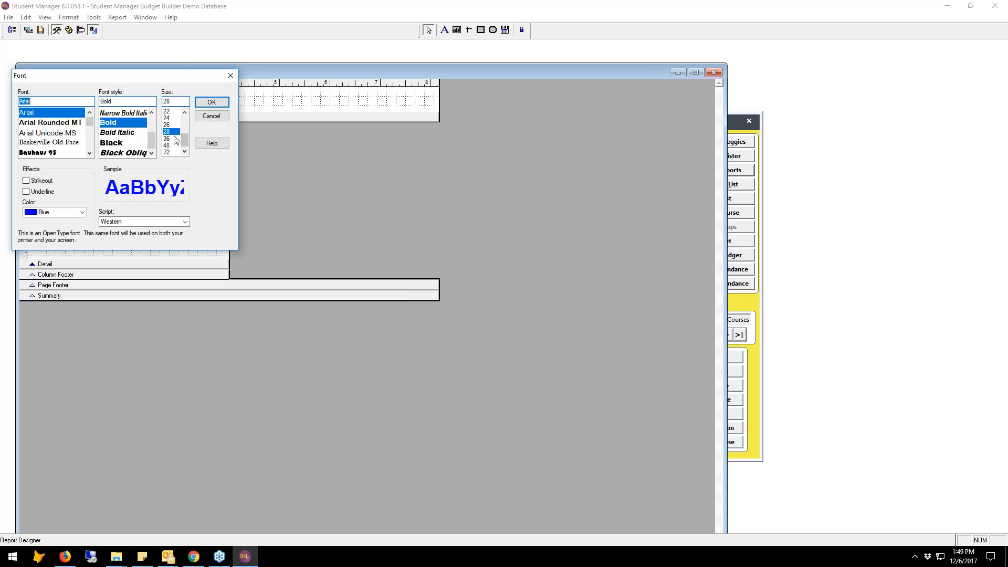
pyautogui.click(211, 102)
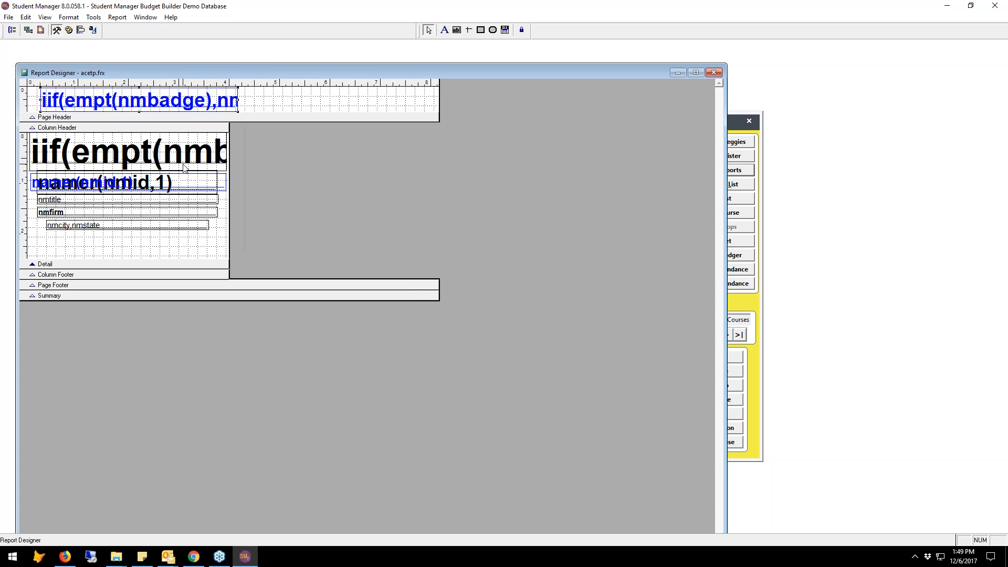
pyautogui.click(190, 156)
pyautogui.click(93, 29)
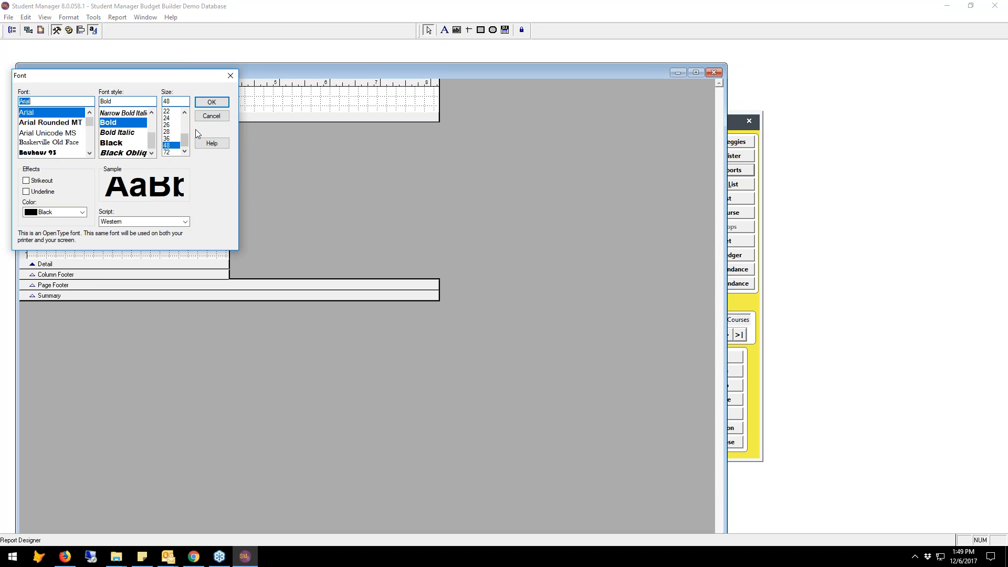
pyautogui.click(212, 104)
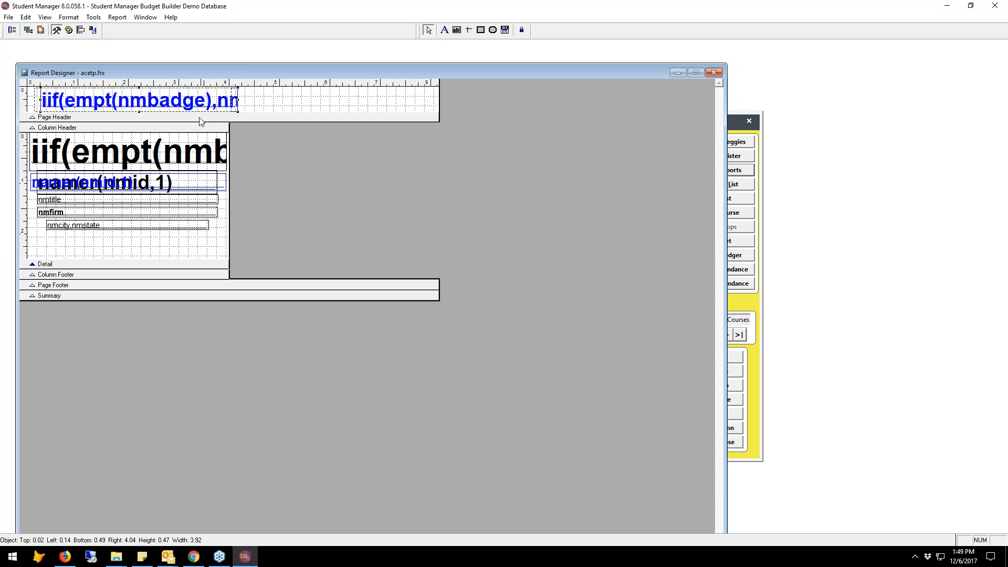
pyautogui.moveTo(196, 149); pyautogui.dragTo(196, 152)
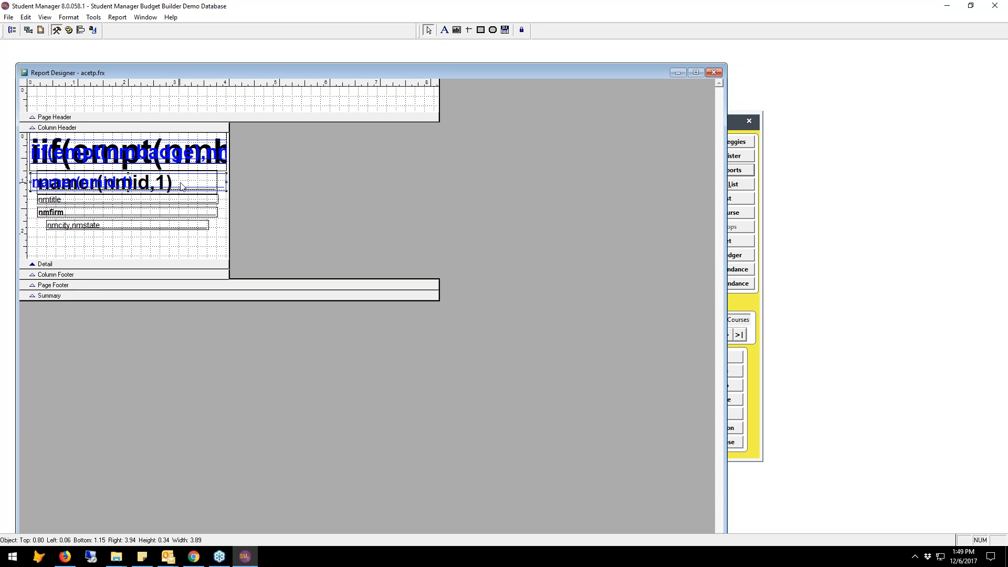
# Review the blue namer(nmid,1) field's report expression, expression options and Print When condition.
pyautogui.doubleClick(181, 186)
pyautogui.click(541, 231)
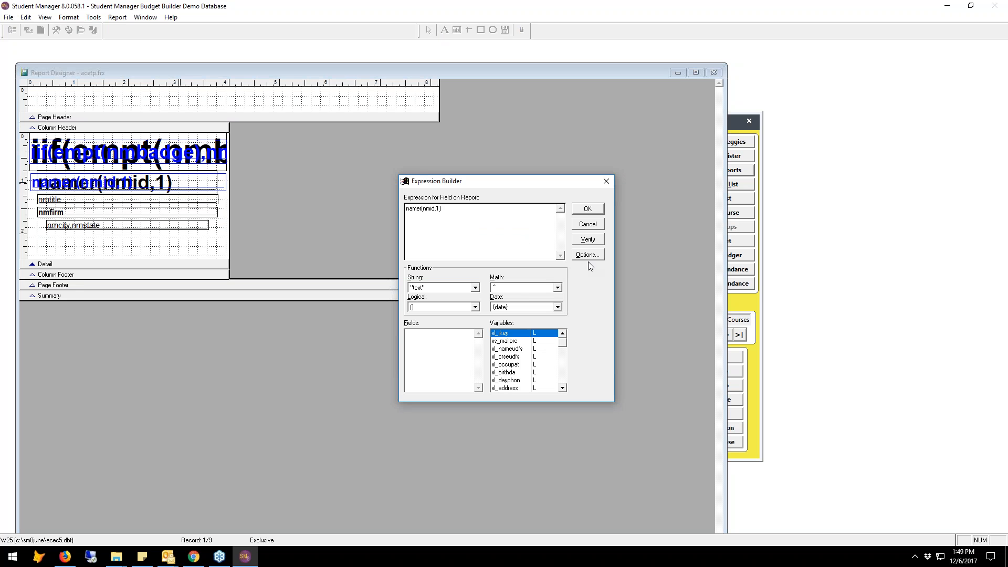
pyautogui.click(589, 256)
pyautogui.click(564, 251)
pyautogui.click(589, 210)
pyautogui.click(589, 282)
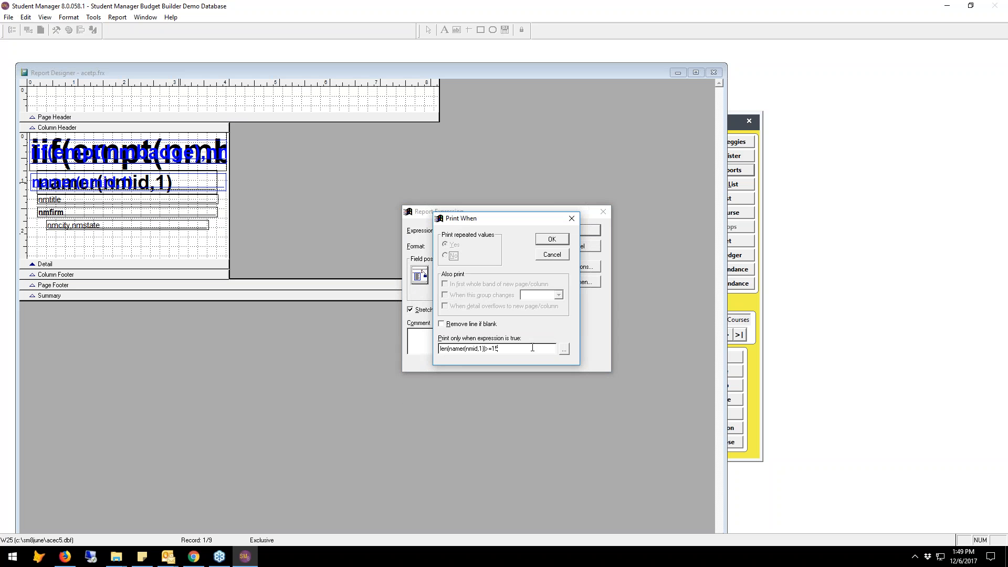
pyautogui.click(509, 350)
pyautogui.press('Return')
pyautogui.press('Return')
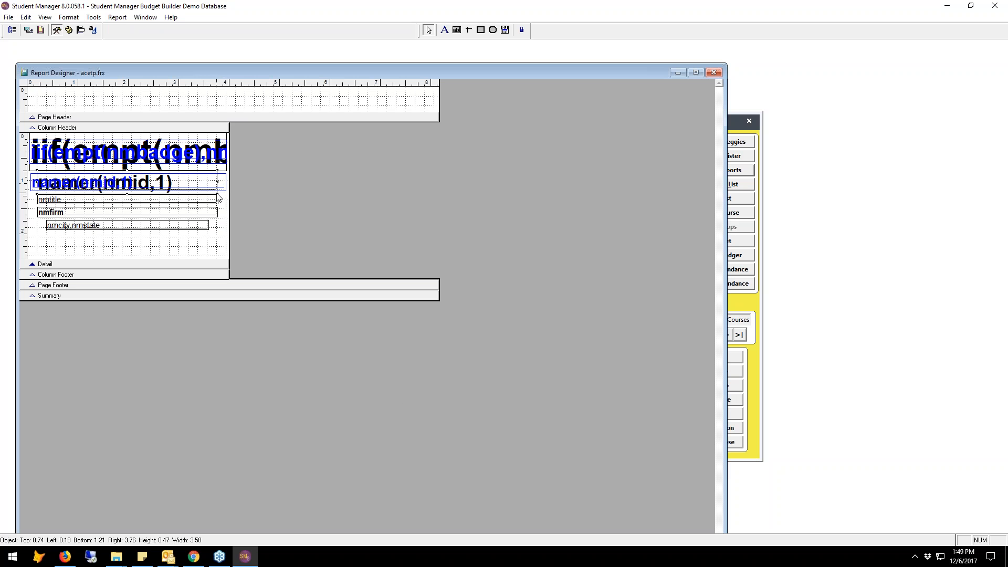
# Realign the blue namer(nmid,1) field over the black one, preview the nametags as a full page, and close the preview.
pyautogui.moveTo(138, 186)
pyautogui.mouseDown()
pyautogui.moveTo(140, 233)
pyautogui.moveTo(155, 222)
pyautogui.moveTo(157, 187)
pyautogui.mouseUp()
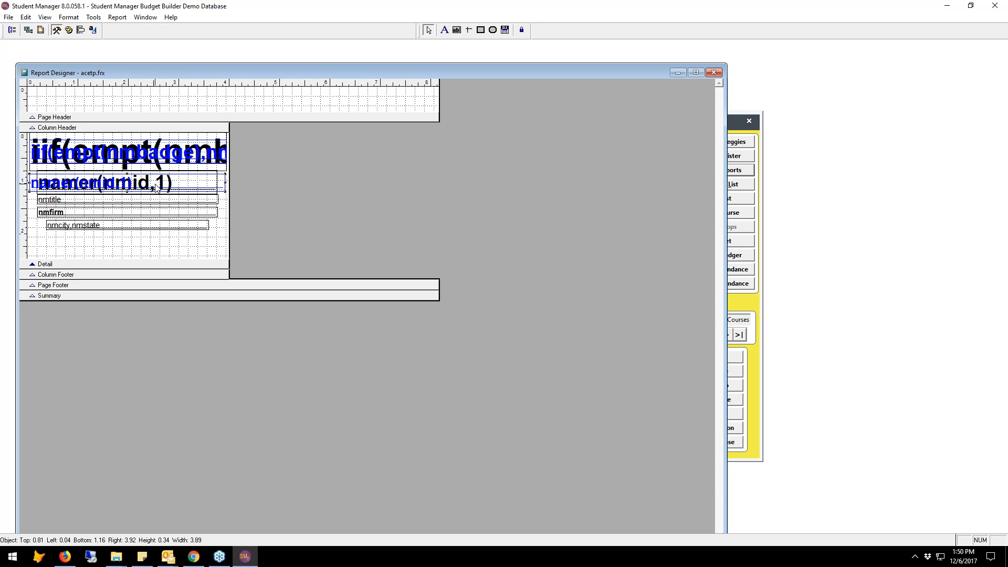
pyautogui.hotkey('ctrl', 'i')
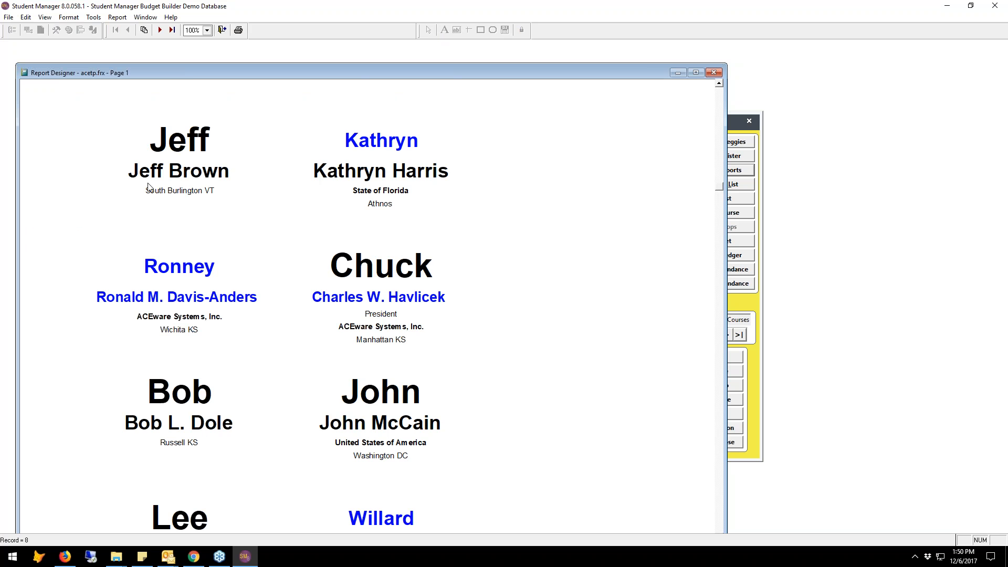
pyautogui.click(152, 187)
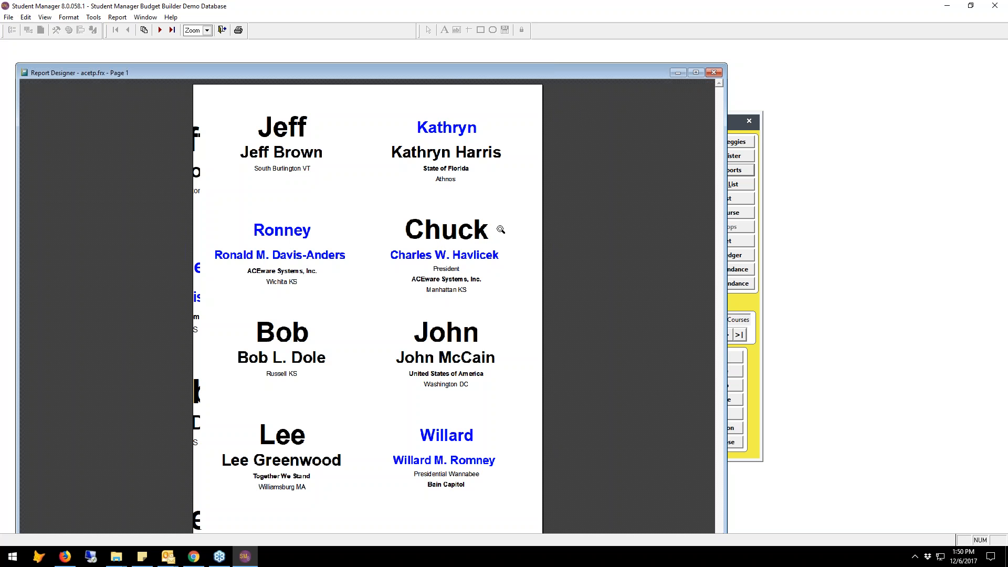
pyautogui.click(222, 30)
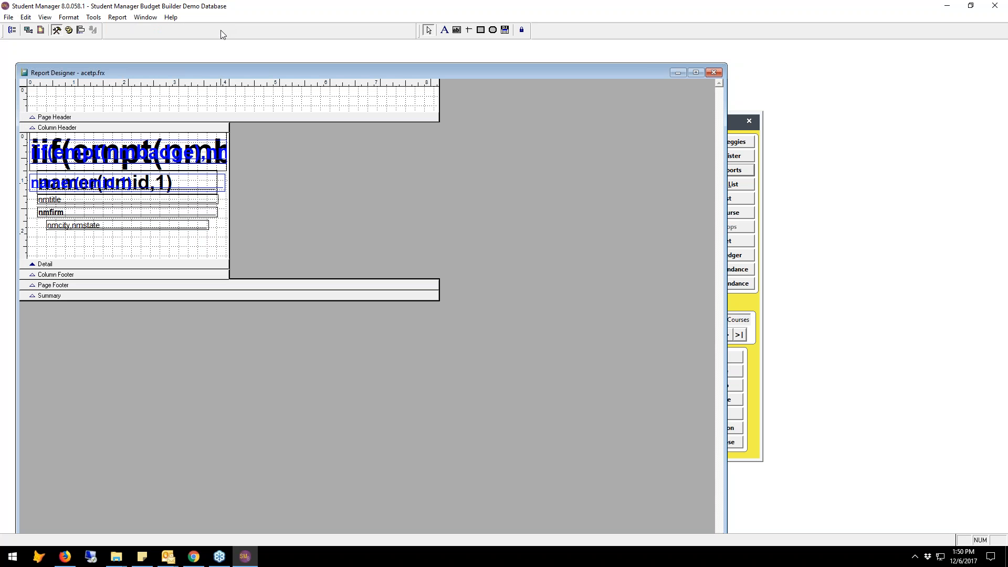
# Close the nametag design, saving it as the default report and replacing the original predefined one.
pyautogui.click(714, 72)
pyautogui.click(461, 308)
pyautogui.click(563, 224)
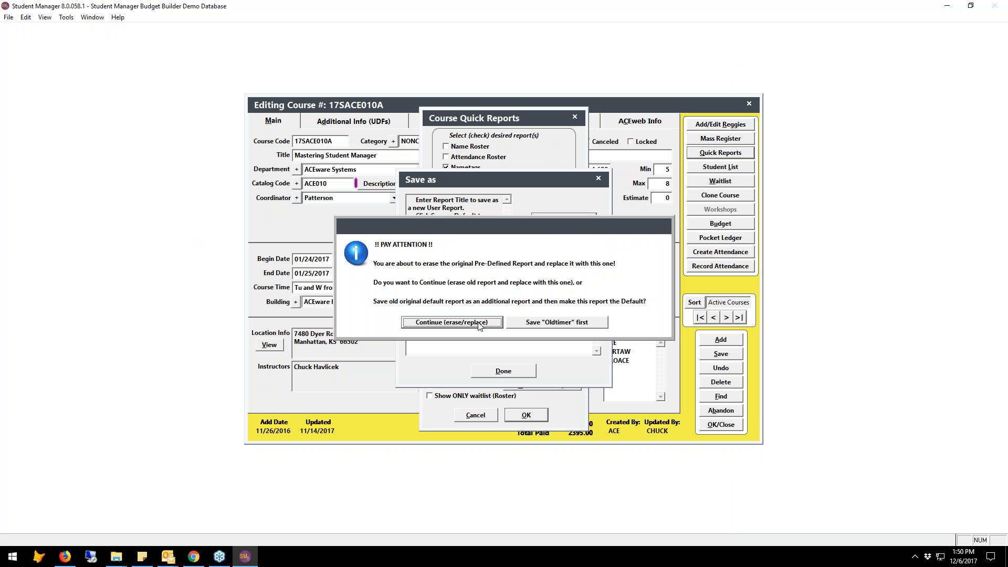
pyautogui.click(478, 326)
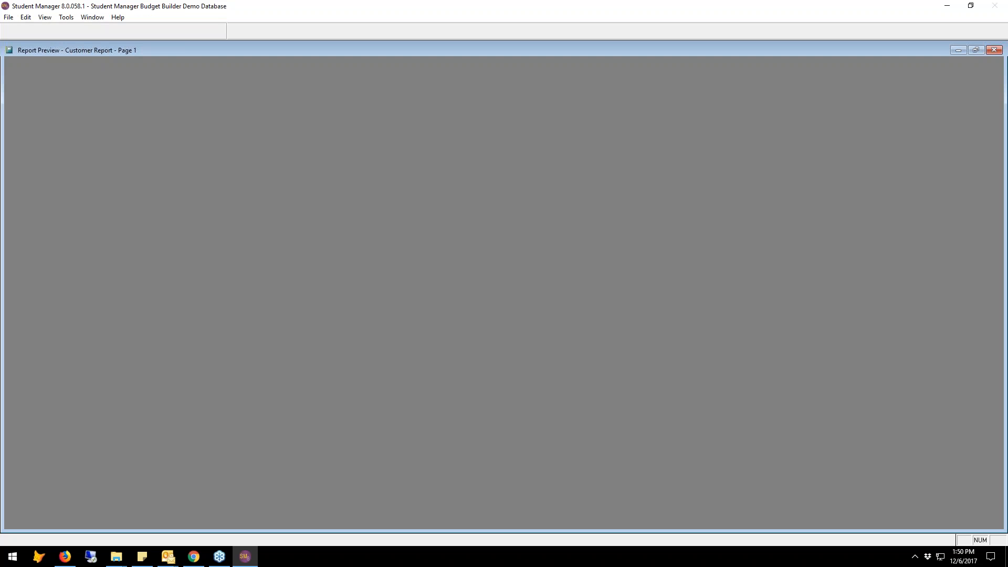
# Preview the certificate report, page through the students' certificates, and close both the preview and the certificate design.
pyautogui.click(178, 34)
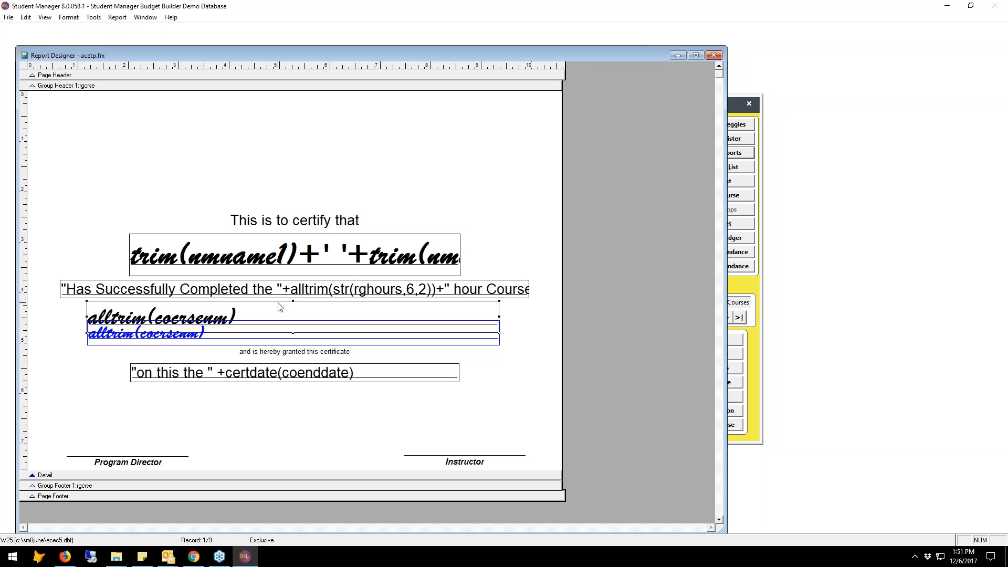
pyautogui.hotkey('ctrl', 'i')
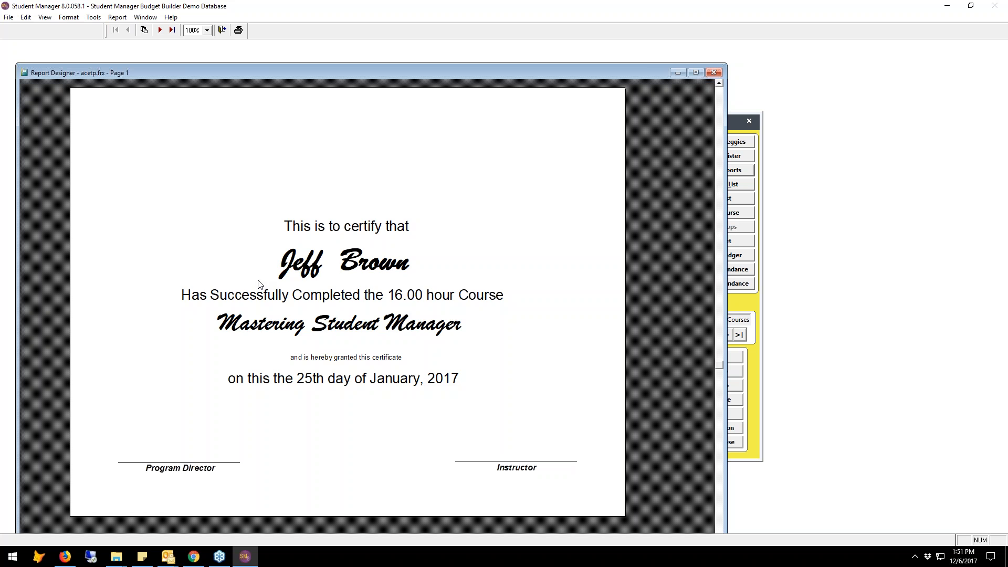
pyautogui.click(160, 31)
pyautogui.click(161, 34)
pyautogui.click(161, 33)
pyautogui.click(161, 33)
pyautogui.click(161, 33)
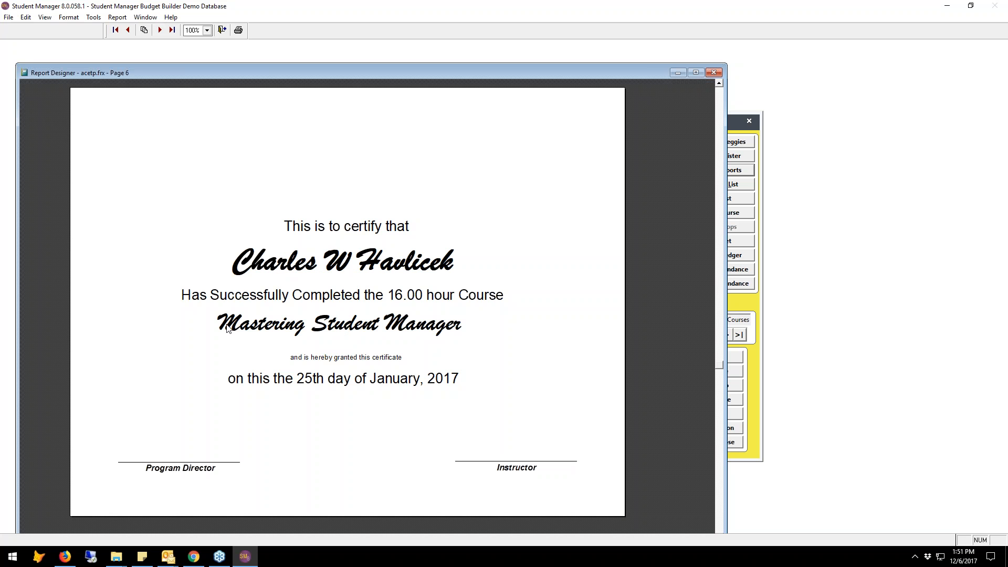
pyautogui.click(222, 30)
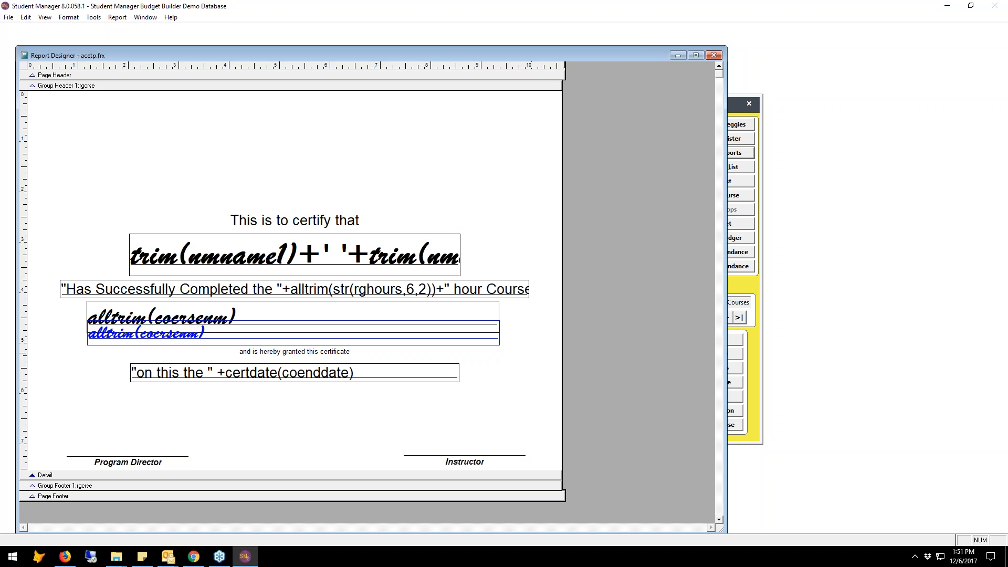
pyautogui.click(713, 55)
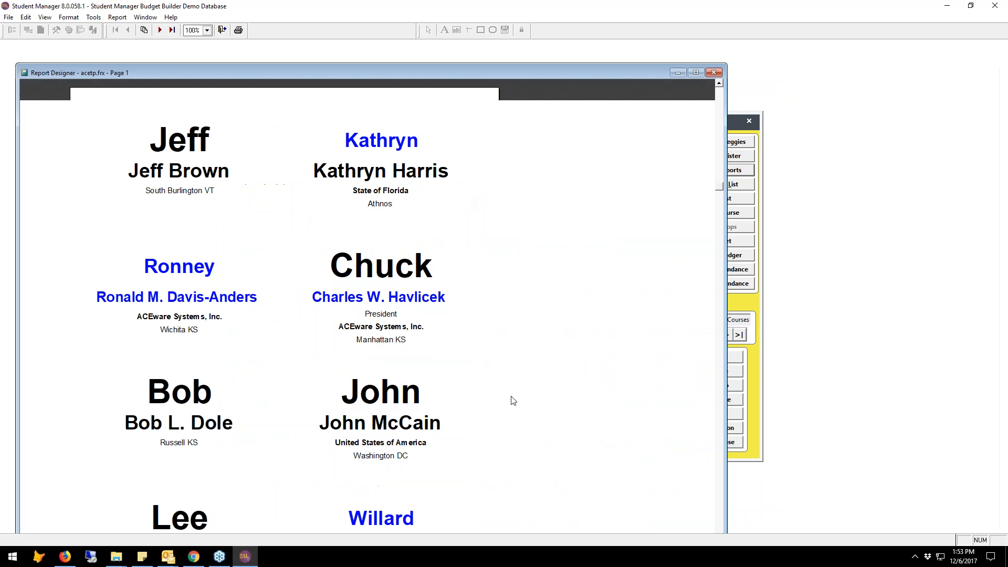
# Close the nametag preview, and move the nmtitle, nmfirm and nmcity,nmstate fields out of the label column and the blue namer(nmid,1) field below the black one.
pyautogui.scroll(-1, 510, 400)
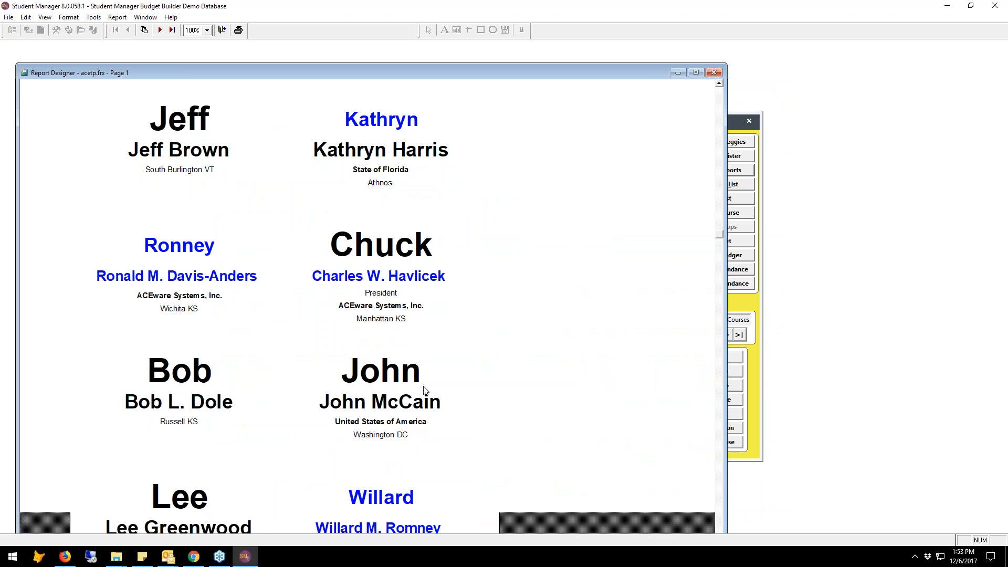
pyautogui.press('Escape')
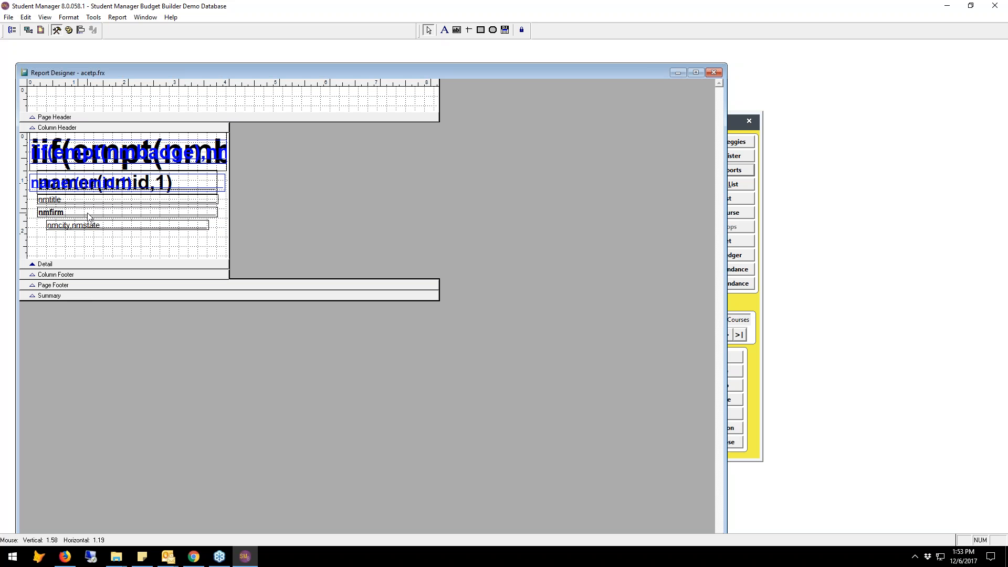
pyautogui.click(88, 217)
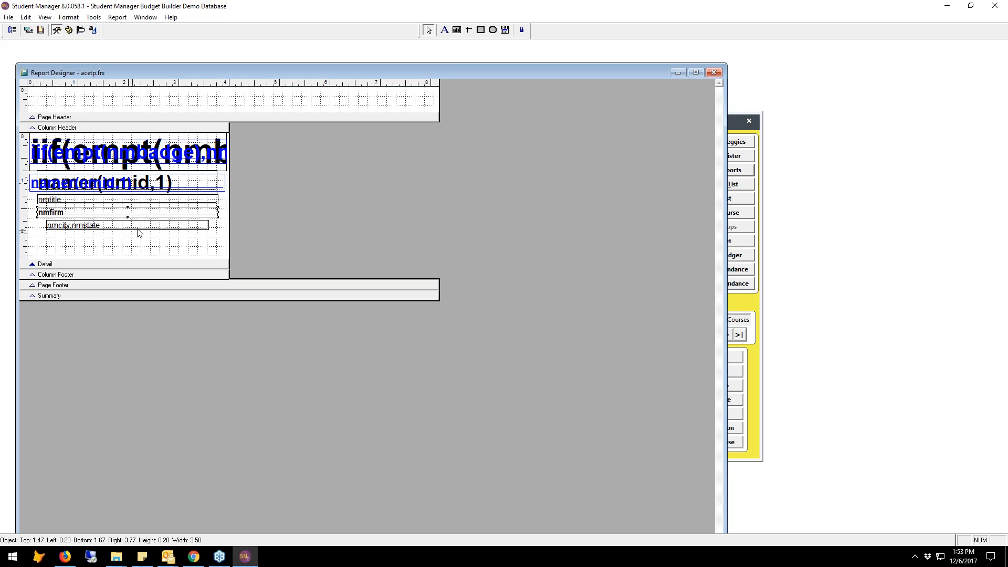
pyautogui.moveTo(156, 222); pyautogui.dragTo(155, 202)
pyautogui.moveTo(184, 221); pyautogui.dragTo(457, 260)
pyautogui.moveTo(95, 186); pyautogui.dragTo(95, 226)
pyautogui.click(105, 185)
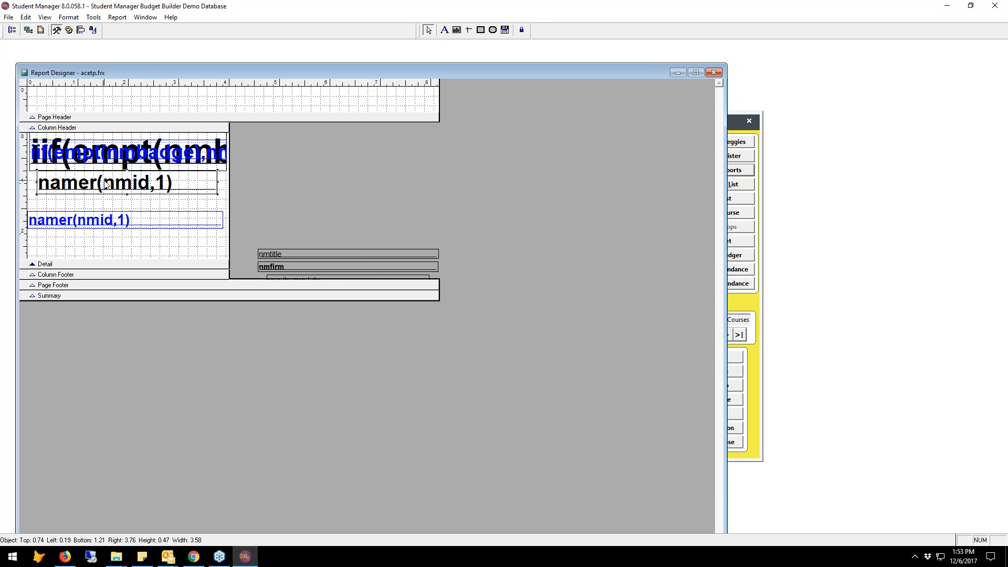
# Move both namer(nmid,1) fields slightly lower in the detail band and review the print condition of the black one.
pyautogui.moveTo(105, 181); pyautogui.dragTo(100, 192)
pyautogui.moveTo(106, 217); pyautogui.dragTo(111, 222)
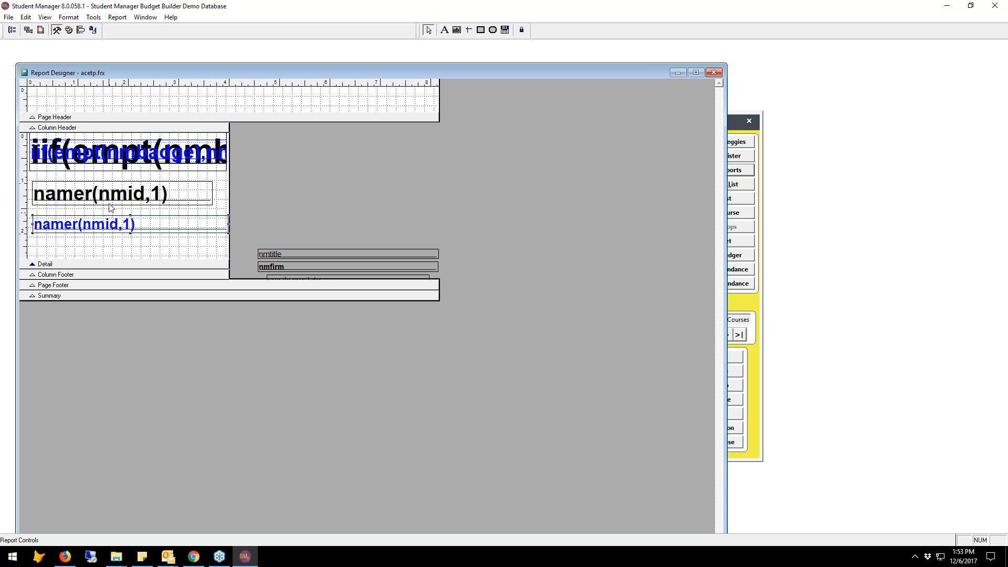
pyautogui.rightClick(110, 195)
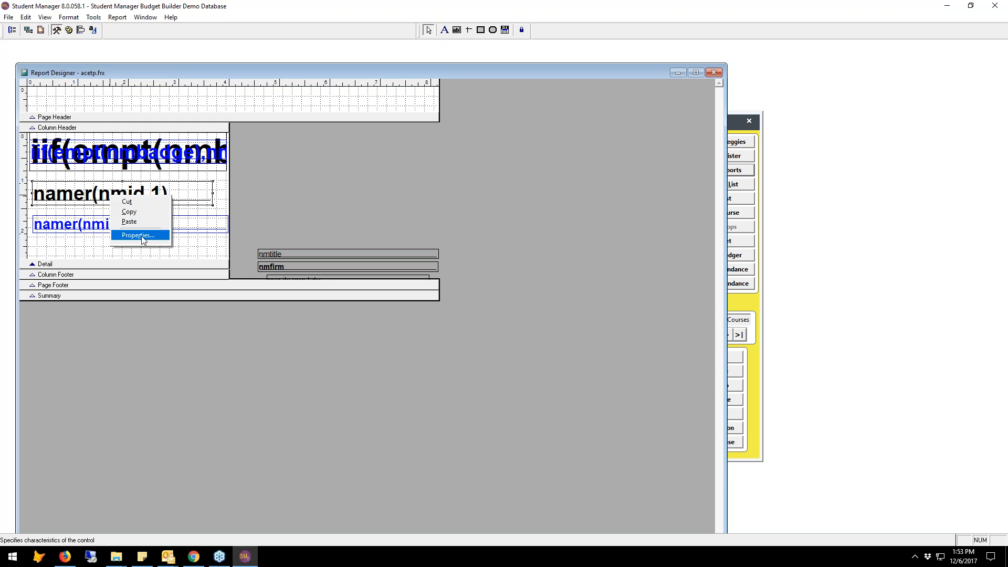
pyautogui.click(143, 235)
pyautogui.click(576, 282)
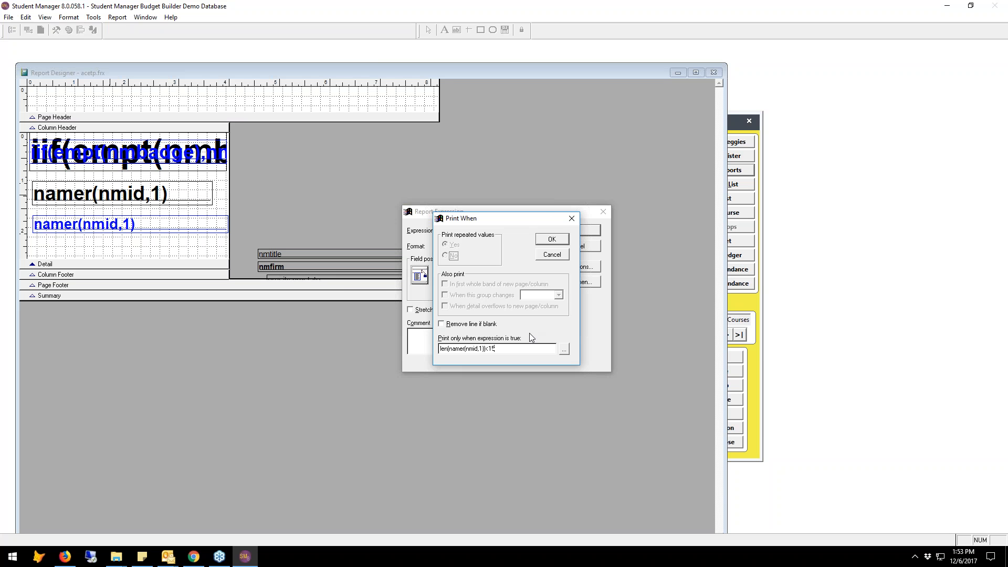
pyautogui.click(558, 241)
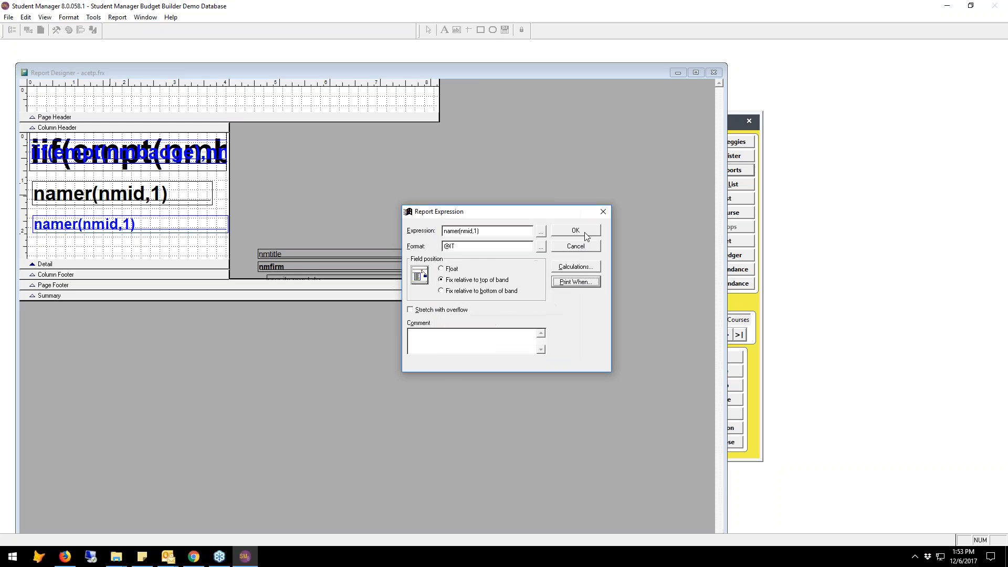
pyautogui.click(584, 232)
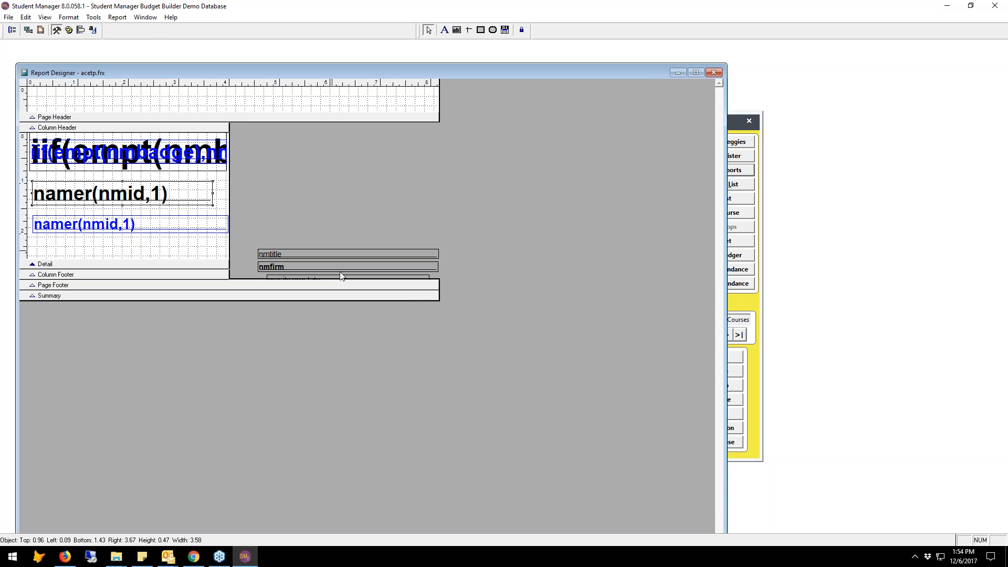
# Move the nmtitle and nmfirm fields back into the label column, directly below the blue namer(nmid,1) field.
pyautogui.moveTo(300, 235); pyautogui.dragTo(77, 250)
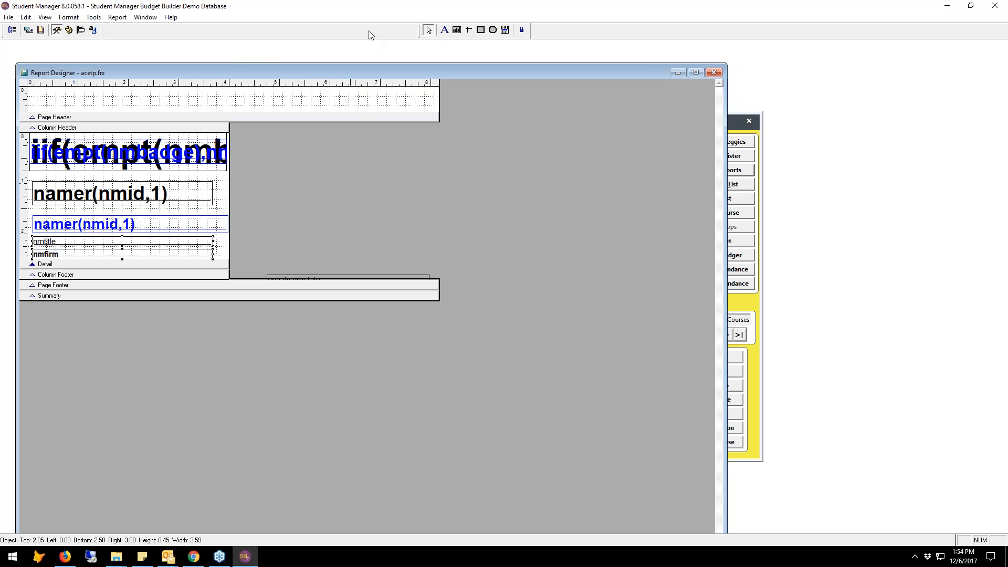
# Add a text label reading "LEN( data field )" to the page header band of the nametag design.
pyautogui.click(444, 30)
pyautogui.click(145, 99)
pyautogui.write('LEN(   data fied')
pyautogui.press('BackSpace')
pyautogui.press('BackSpace')
pyautogui.write('eld')
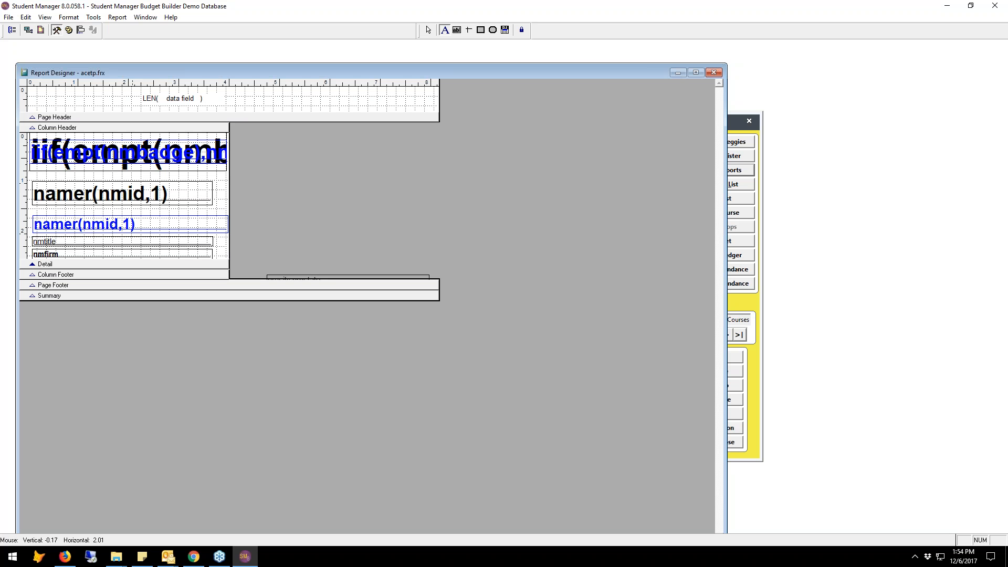
# Insert TRIM( before "data field" in the page header label and add a ?? placeholder at its end.
pyautogui.press('Delete')
pyautogui.write('TRIM(')
pyautogui.click(215, 98)
pyautogui.click(229, 99)
pyautogui.write('+ ??')
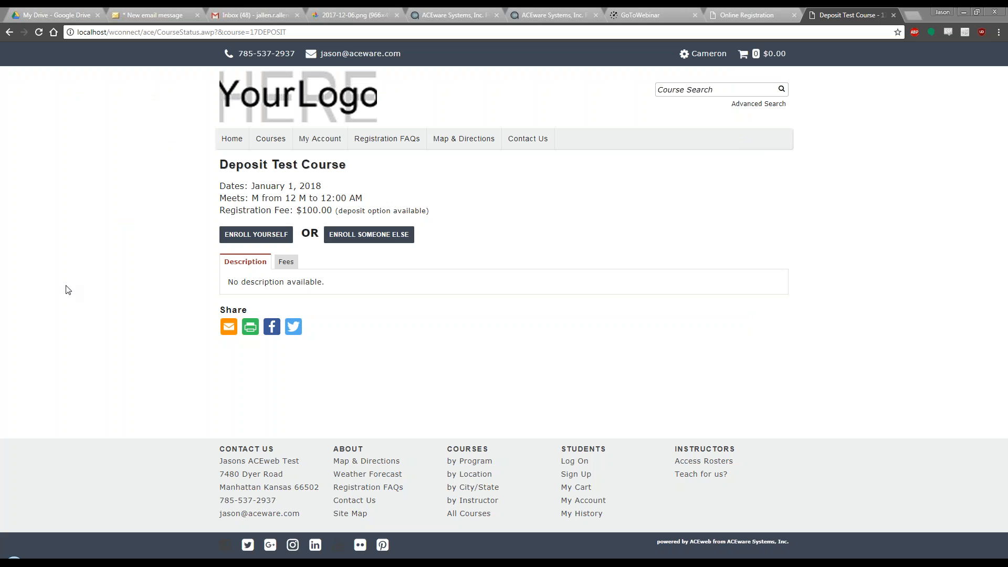
# Switch to the browser, check the deposit option in the Deposit Test Course self-enrollment cart, and return to the course page's registration fee line.
pyautogui.click(110, 257)
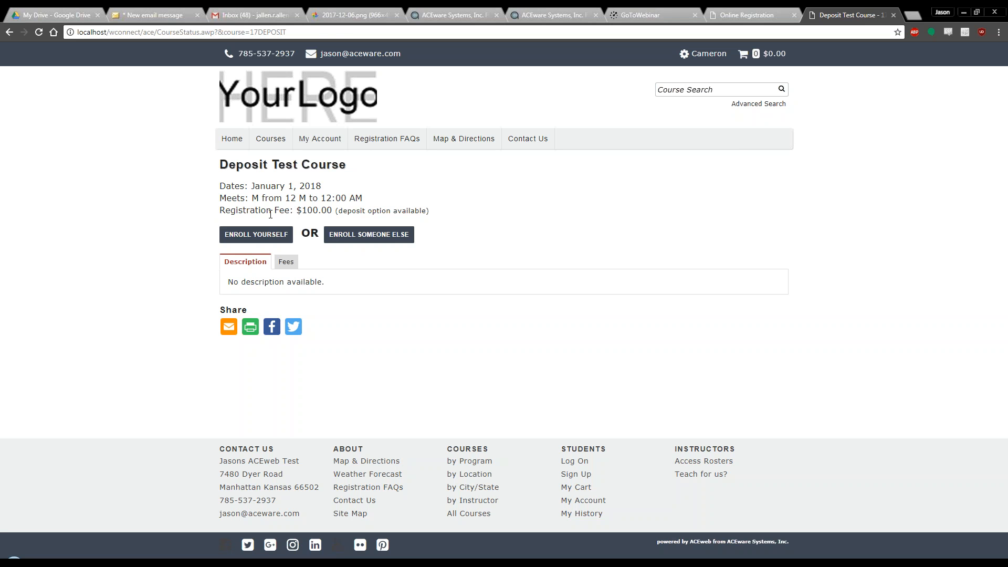
pyautogui.click(246, 234)
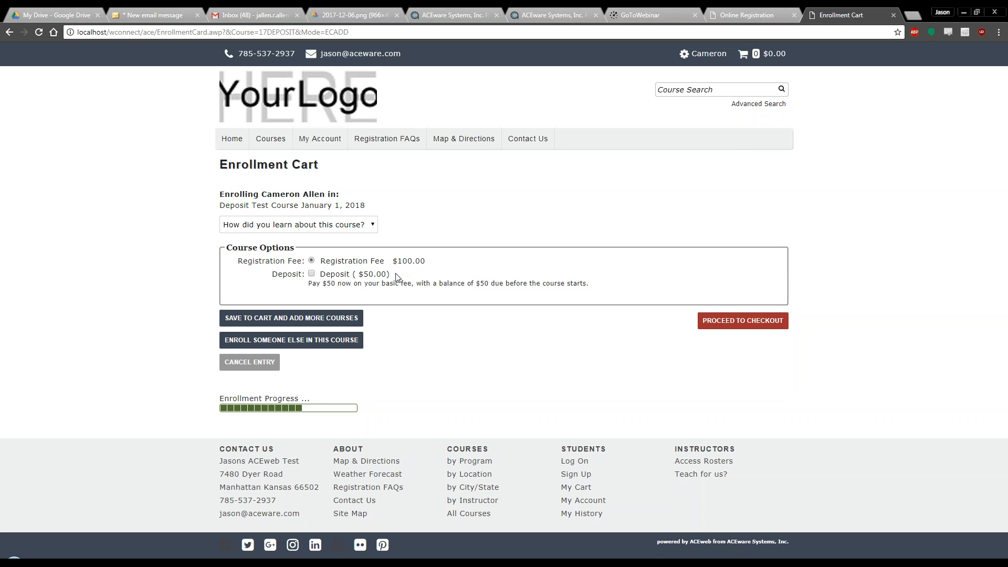
pyautogui.hotkey('alt', 'Left')
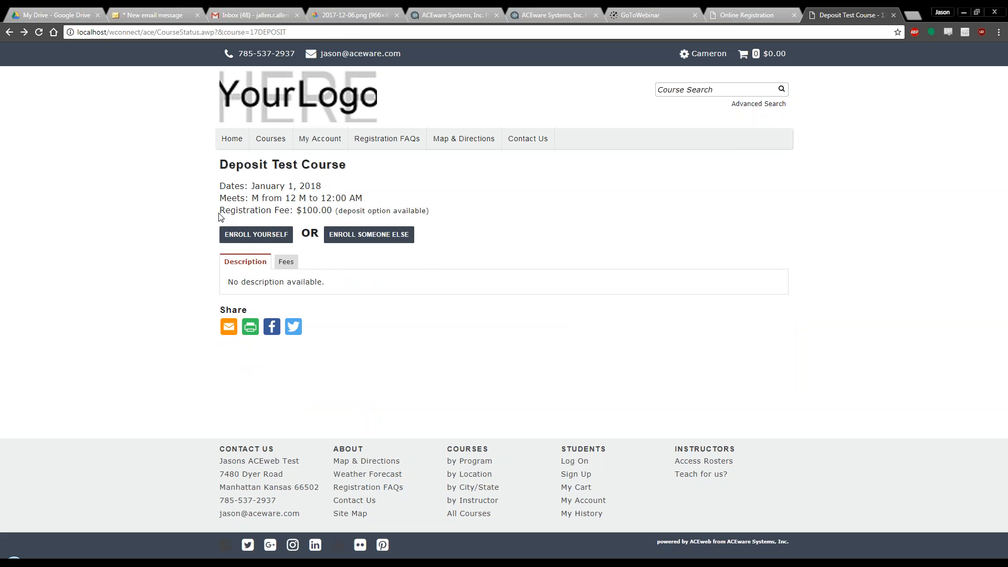
pyautogui.moveTo(219, 213); pyautogui.dragTo(430, 213)
pyautogui.click(348, 252)
# Switch to XCourseStatus.htm in Notepad++ and examine the oCourse.HTMLDepositBox line in the csDepositMsg span, including its .T. argument.
pyautogui.click(792, 561)
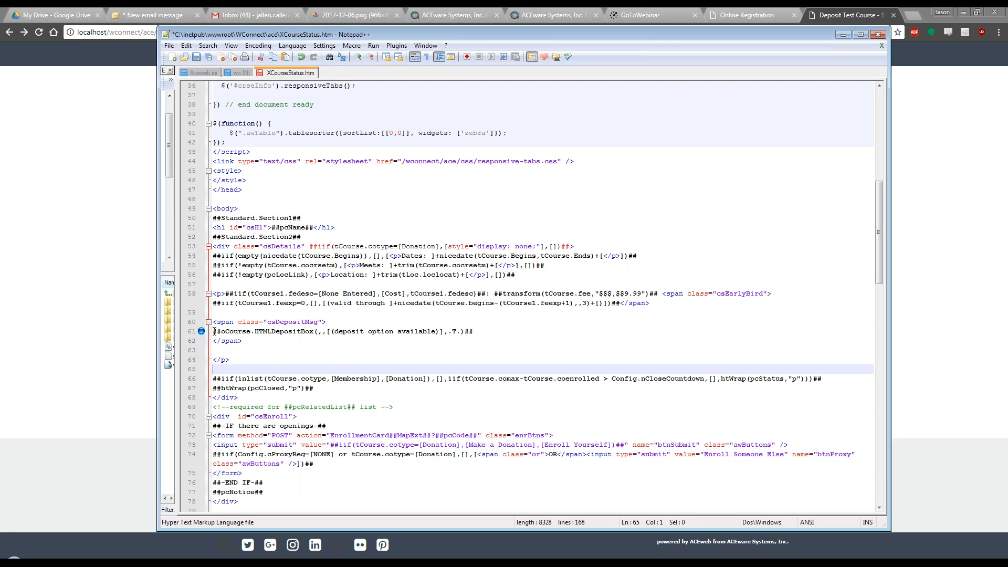
pyautogui.moveTo(215, 332); pyautogui.dragTo(474, 331)
pyautogui.click(476, 332)
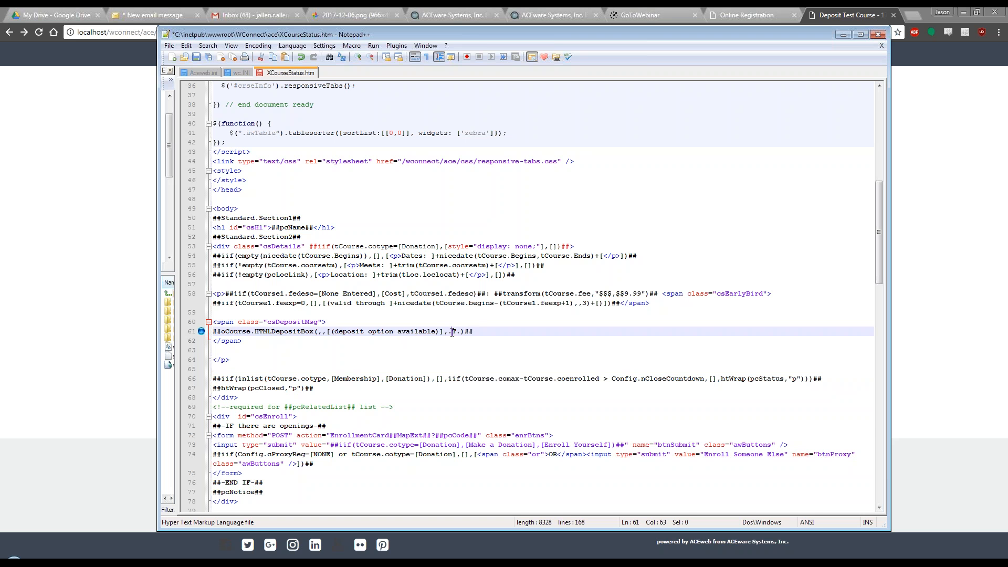
pyautogui.moveTo(452, 333); pyautogui.dragTo(458, 335)
pyautogui.click(459, 346)
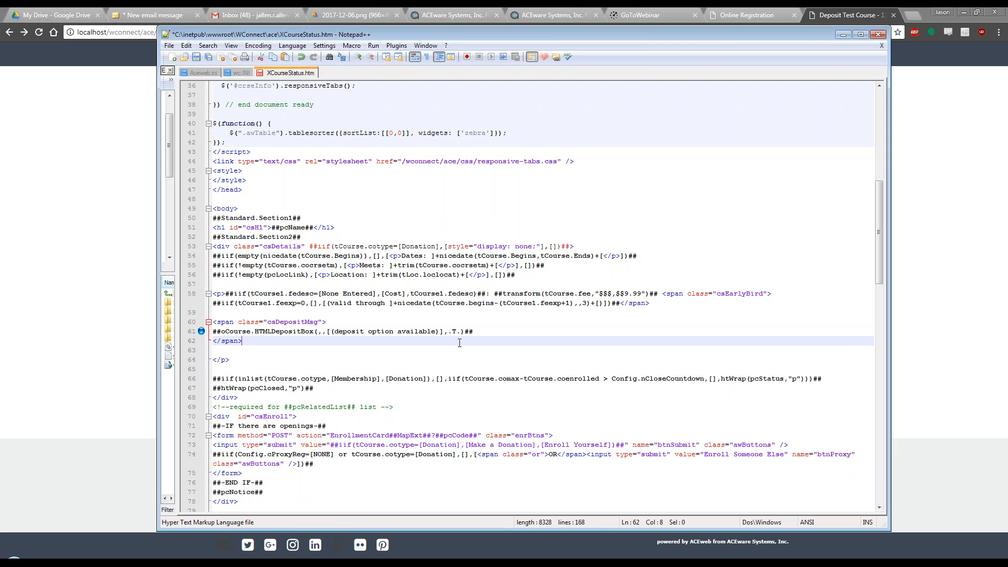
pyautogui.click(102, 260)
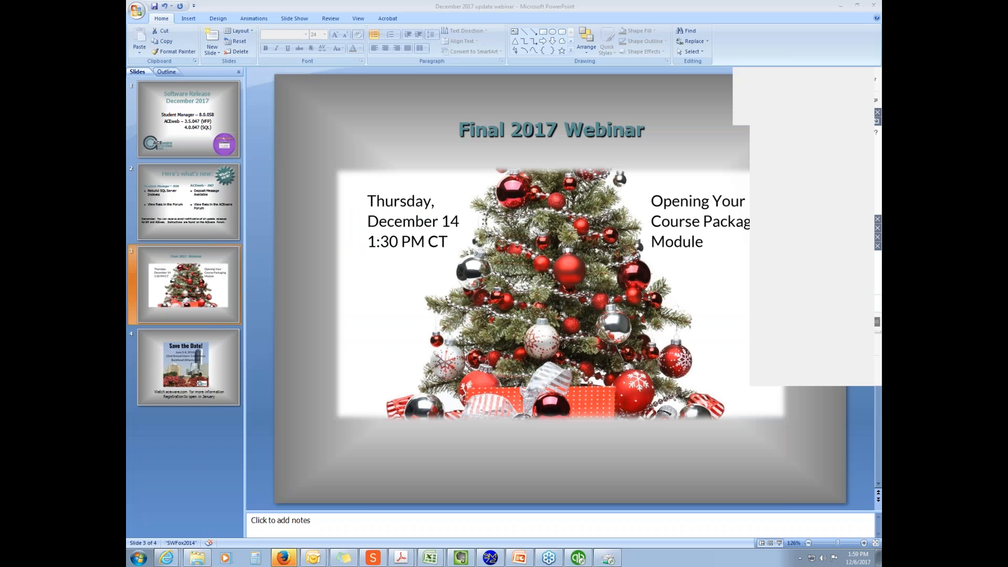
# Switch to PowerPoint and start the December 2017 update webinar slide show from the "Final 2017 Webinar" slide.
pyautogui.click(780, 544)
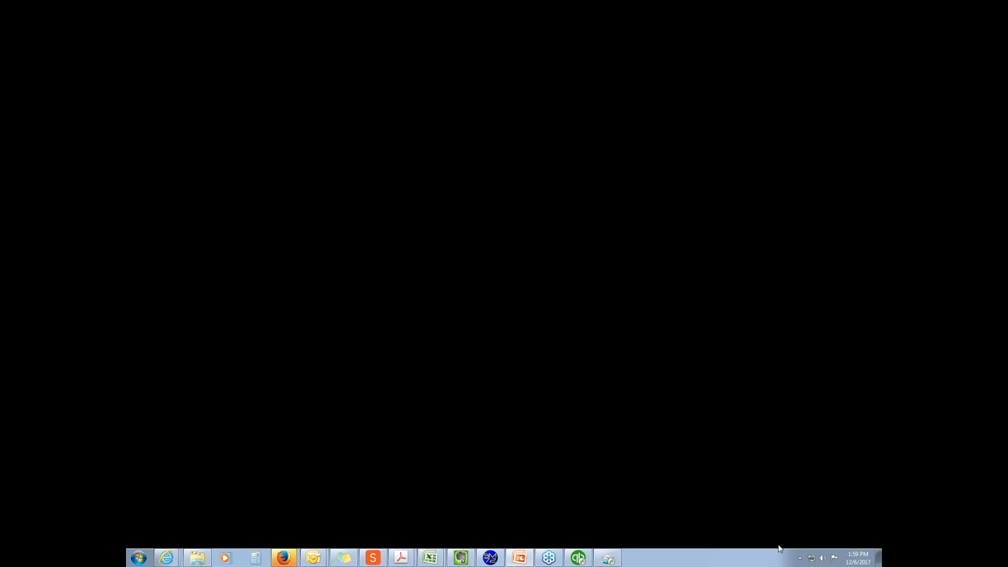